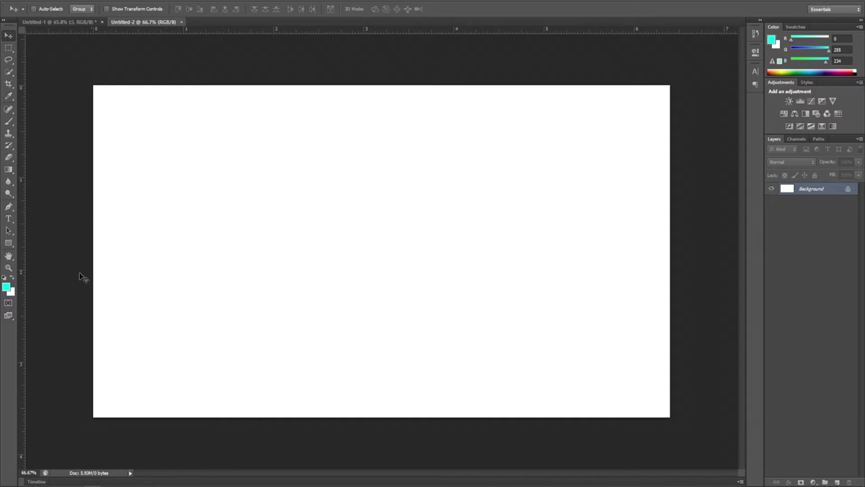
Step: Set the foreground colour to blue (RGB 0, 144, 255) and the background colour to dark grey 292929
left_click(9, 287)
left_click(425, 151)
left_click_drag(437, 167, 439, 165)
left_click(427, 112)
left_click(525, 106)
left_click(10, 292)
left_click_drag(408, 202, 231, 209)
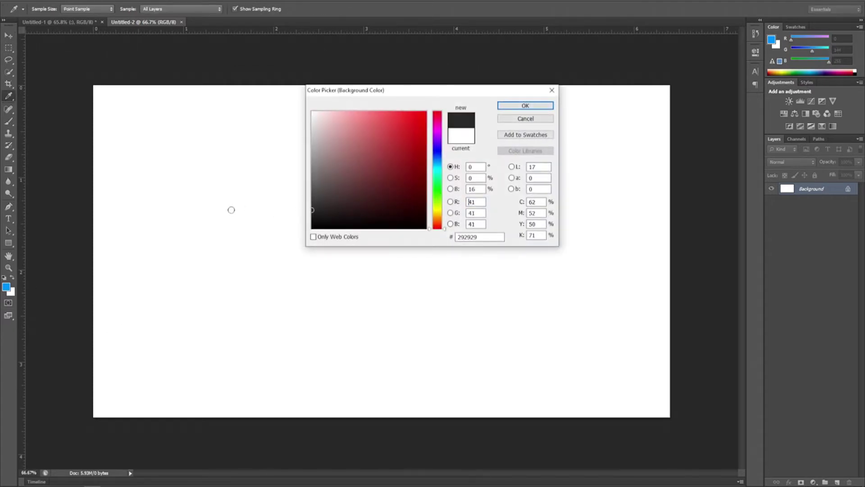
left_click(526, 106)
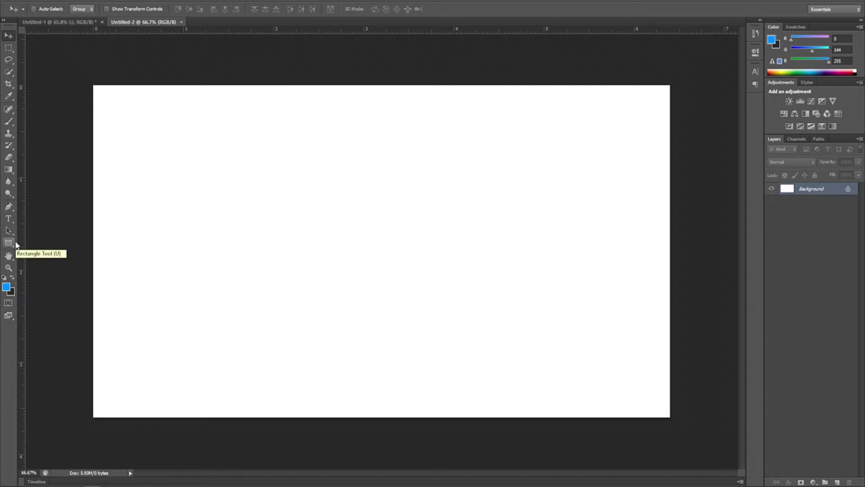
Step: Draw one blue self-crossing shape of random overlapping curves with the Pen tool, filling the canvas and running past its edges
left_click(9, 207)
left_click_drag(147, 177, 370, 113)
left_click_drag(413, 205, 346, 303)
left_click_drag(187, 307, 189, 139)
left_click_drag(297, 81, 410, 67)
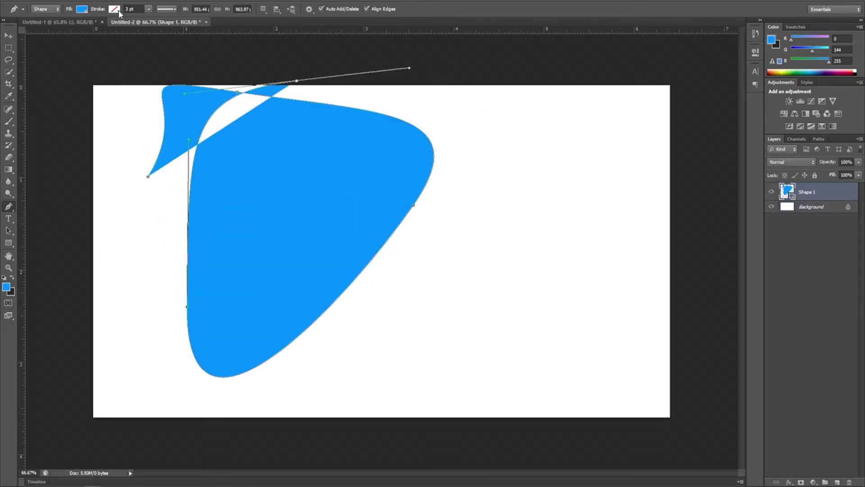
left_click_drag(443, 107, 380, 228)
left_click_drag(431, 310, 621, 369)
left_click_drag(639, 295, 475, 137)
left_click_drag(324, 107, 234, 176)
left_click_drag(239, 223, 192, 328)
left_click_drag(120, 298, 82, 193)
left_click_drag(89, 197, 426, 255)
left_click_drag(526, 135, 564, 102)
left_click_drag(552, 174, 427, 401)
left_click_drag(420, 403, 234, 208)
left_click_drag(191, 123, 208, 73)
left_click_drag(244, 54, 397, 81)
left_click_drag(474, 114, 123, 232)
left_click_drag(83, 168, 69, 85)
left_click_drag(159, 58, 215, 71)
left_click_drag(270, 123, 158, 180)
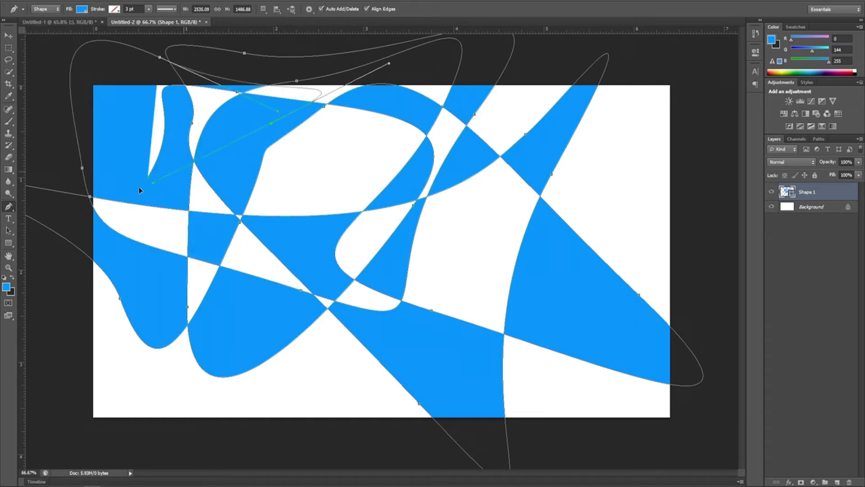
left_click_drag(81, 265, 92, 296)
left_click_drag(110, 339, 371, 395)
left_click_drag(575, 400, 624, 212)
left_click_drag(648, 176, 695, 268)
left_click_drag(611, 237, 460, 64)
left_click_drag(527, 62, 497, 168)
left_click_drag(470, 222, 383, 304)
left_click_drag(292, 285, 150, 320)
left_click_drag(149, 332, 273, 428)
left_click_drag(339, 444, 434, 311)
left_click_drag(459, 296, 246, 201)
left_click_drag(241, 157, 391, 129)
mouse_move(461, 47)
left_mouse_down()
mouse_move(431, 118)
mouse_move(353, 212)
left_mouse_up()
left_click_drag(297, 294, 222, 113)
left_click_drag(258, 82, 410, 105)
mouse_move(433, 153)
left_mouse_down()
mouse_move(495, 259)
mouse_move(210, 283)
left_mouse_up()
left_click_drag(119, 287, 87, 416)
left_click_drag(50, 389, 236, 334)
left_click_drag(289, 307, 332, 132)
left_click_drag(328, 136, 571, 90)
left_click_drag(647, 98, 651, 216)
left_click_drag(612, 213, 536, 88)
left_click_drag(519, 52, 667, 53)
left_click_drag(725, 88, 505, 174)
left_click_drag(518, 214, 699, 262)
left_click_drag(696, 229, 105, 100)
left_click_drag(163, 160, 273, 201)
left_click_drag(99, 82, 132, 126)
left_click_drag(374, 207, 450, 116)
left_click_drag(395, 103, 290, 151)
left_click_drag(234, 136, 475, 232)
left_click_drag(339, 121, 359, 67)
left_click_drag(365, 69, 446, 277)
left_click_drag(438, 304, 211, 236)
left_click_drag(328, 260, 203, 367)
left_click_drag(236, 267, 518, 385)
left_click_drag(464, 405, 363, 243)
left_click_drag(415, 269, 249, 160)
left_click_drag(219, 154, 479, 182)
left_click_drag(334, 170, 603, 266)
left_click_drag(232, 61, 139, 210)
left_click_drag(147, 244, 221, 114)
left_click_drag(308, 147, 465, 153)
left_click_drag(370, 177, 457, 201)
left_click_drag(458, 153, 597, 293)
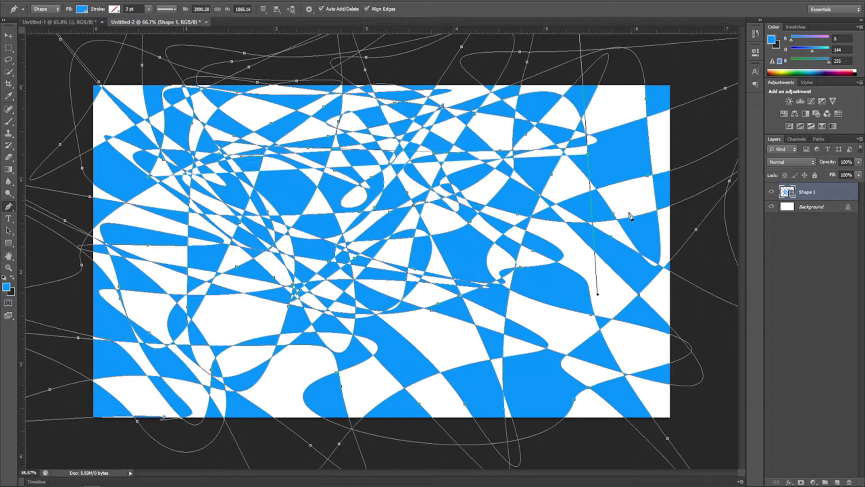
left_click_drag(617, 160, 568, 70)
left_click_drag(544, 209, 427, 301)
left_click_drag(428, 265, 431, 123)
left_click_drag(526, 235, 410, 335)
left_click_drag(391, 259, 503, 131)
left_click_drag(493, 268, 555, 330)
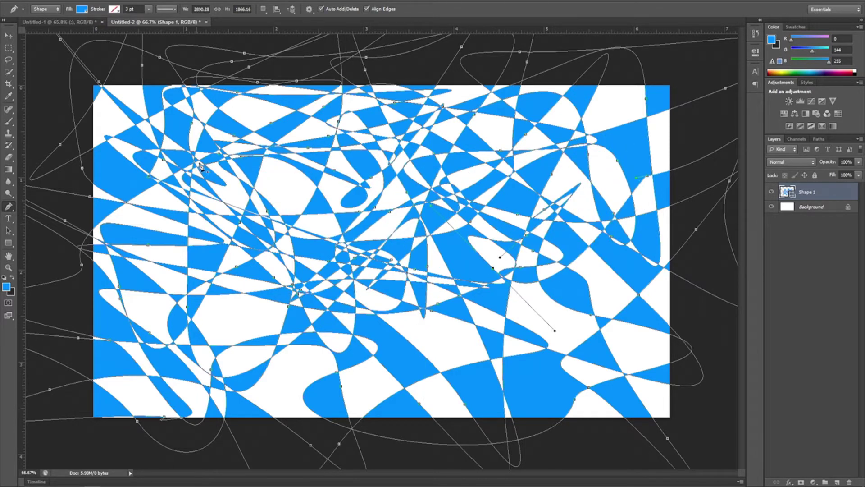
left_click(8, 47)
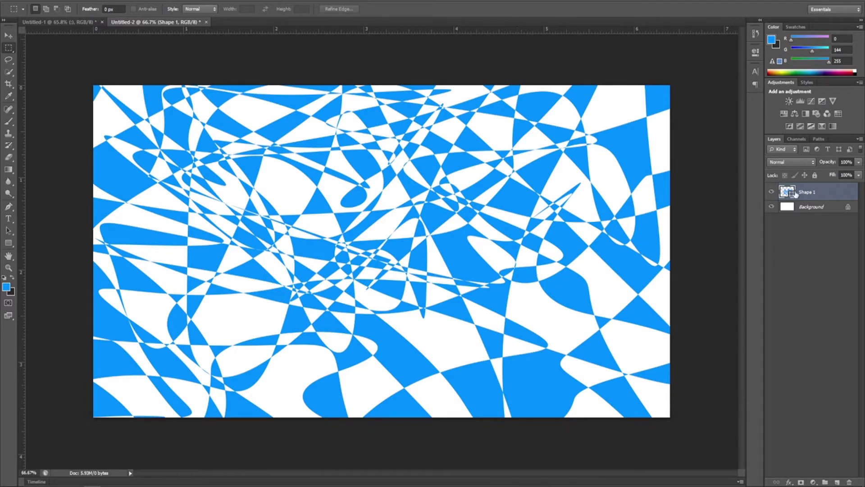
Step: Convert the Background to a normal layer and give it a dark grey 2c2c2c Color Overlay
double_click(822, 206)
key("Return")
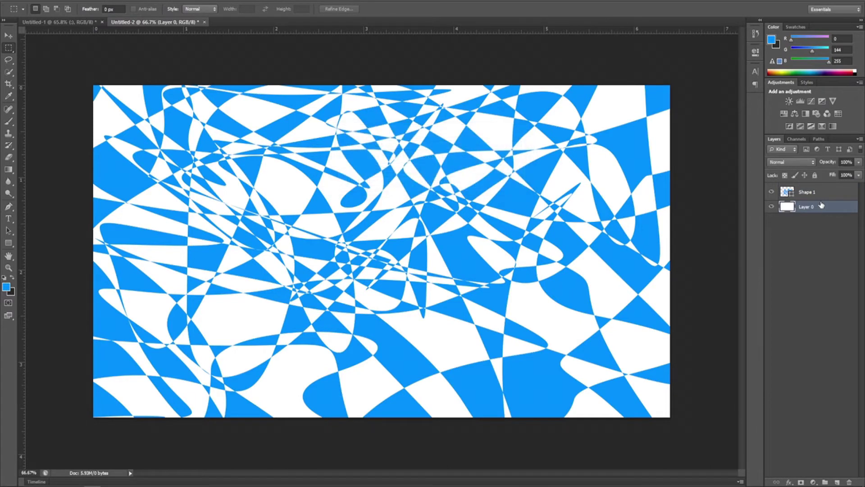
double_click(838, 209)
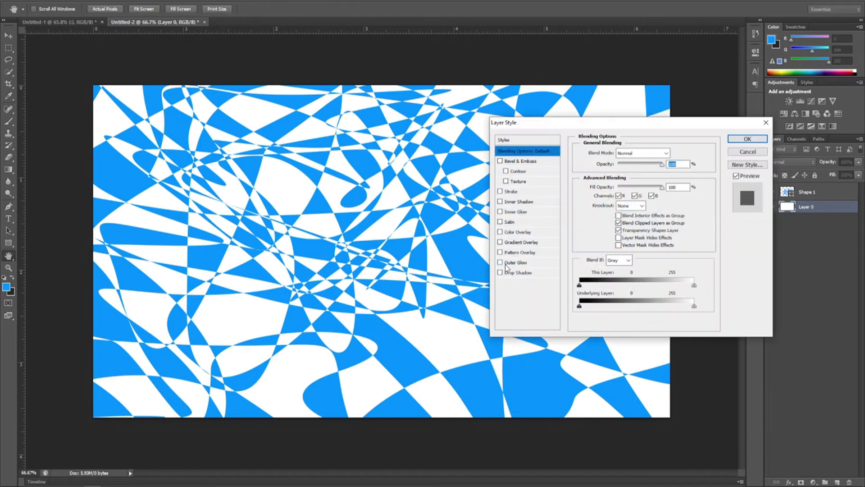
left_click(500, 232)
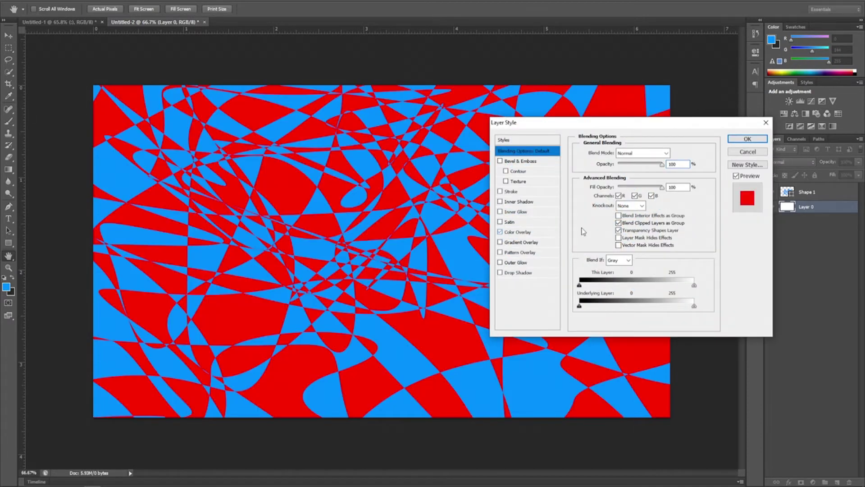
left_click(516, 232)
left_click(675, 153)
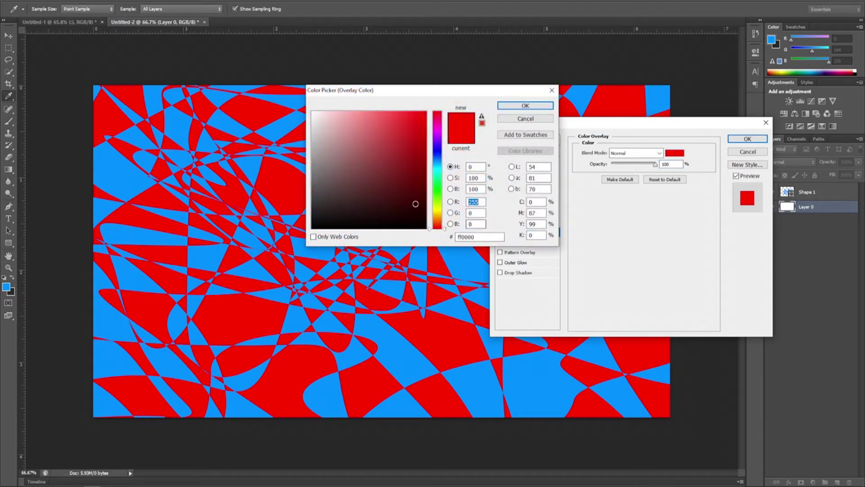
left_click_drag(412, 203, 167, 223)
left_click_drag(327, 228, 285, 209)
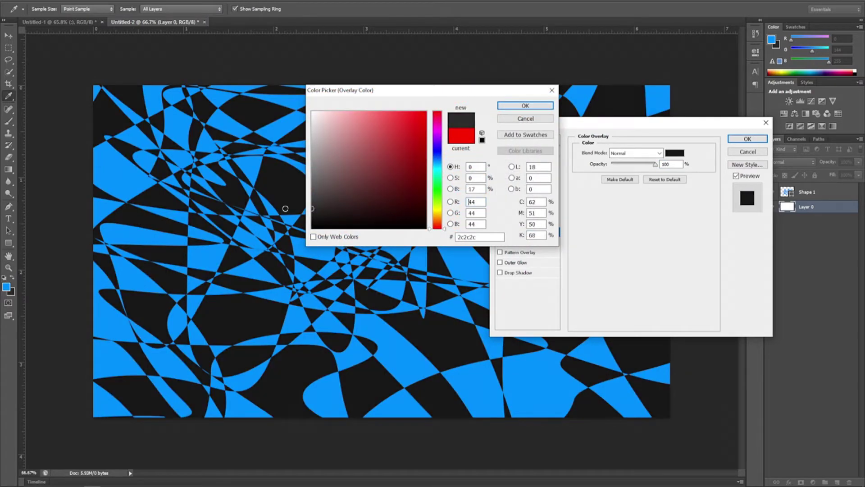
left_click(526, 105)
left_click(748, 139)
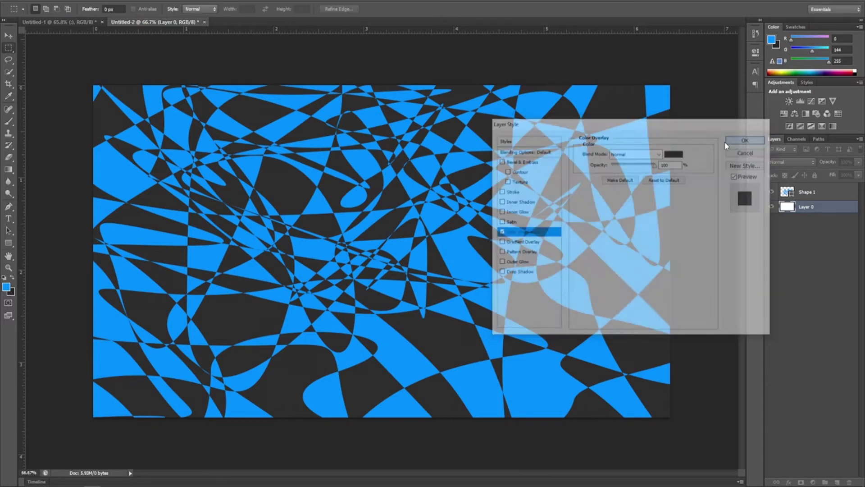
Step: Try the Multiply blend mode on the Shape 1 layer and set it back to Normal
scroll(427, 300, "up", 1)
scroll(426, 299, "down", 2)
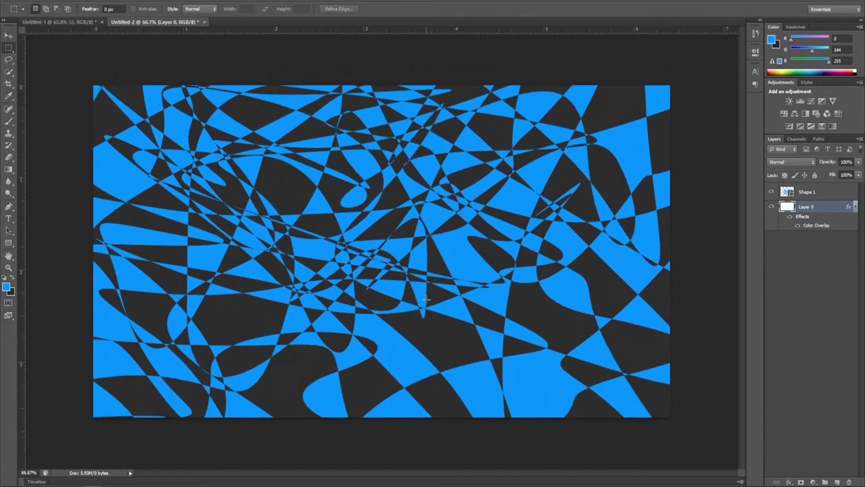
scroll(427, 300, "up", 1)
left_click(825, 194)
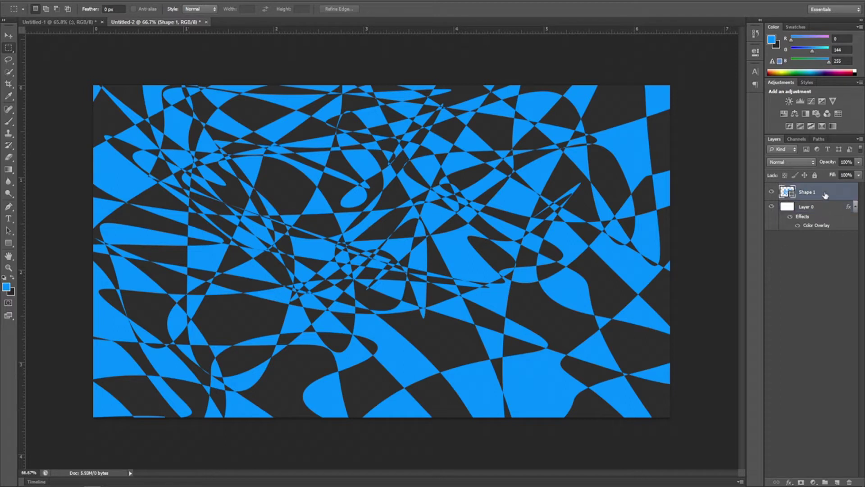
left_click(802, 161)
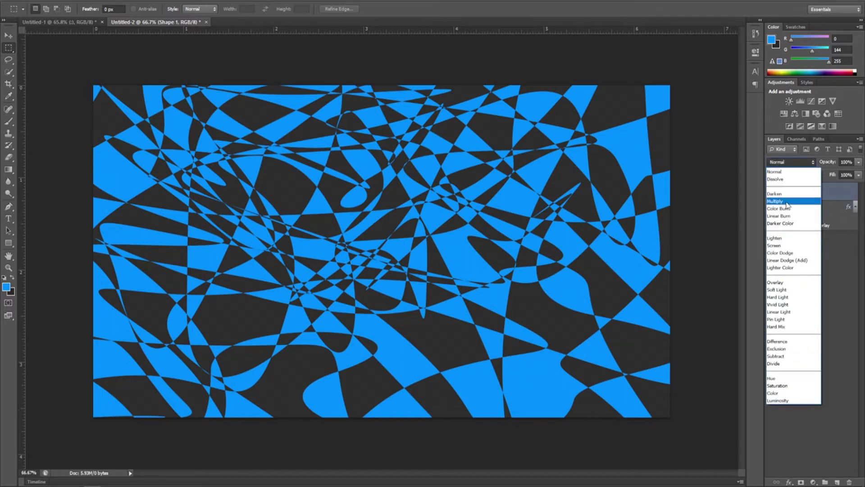
left_click(787, 202)
left_click(801, 162)
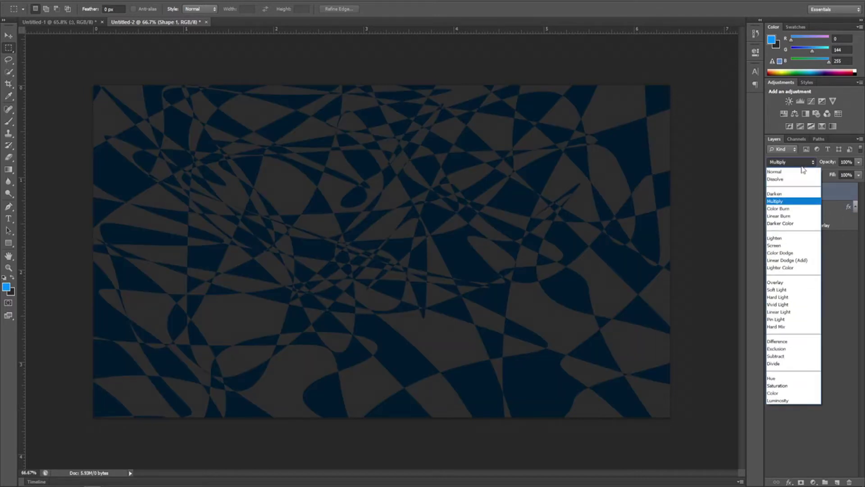
left_click(801, 174)
left_click(830, 295)
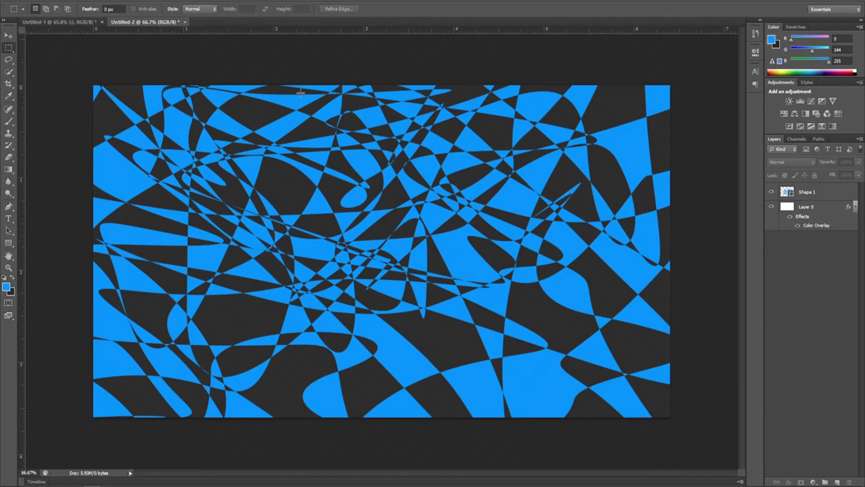
Step: Rasterize the Shape 1 layer so that filters can be applied to it
left_click(118, 1)
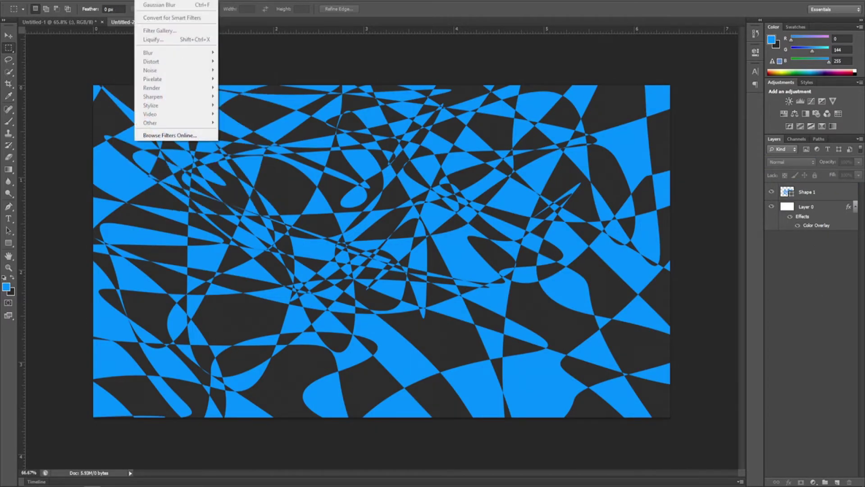
left_click(143, 0)
left_click(826, 190)
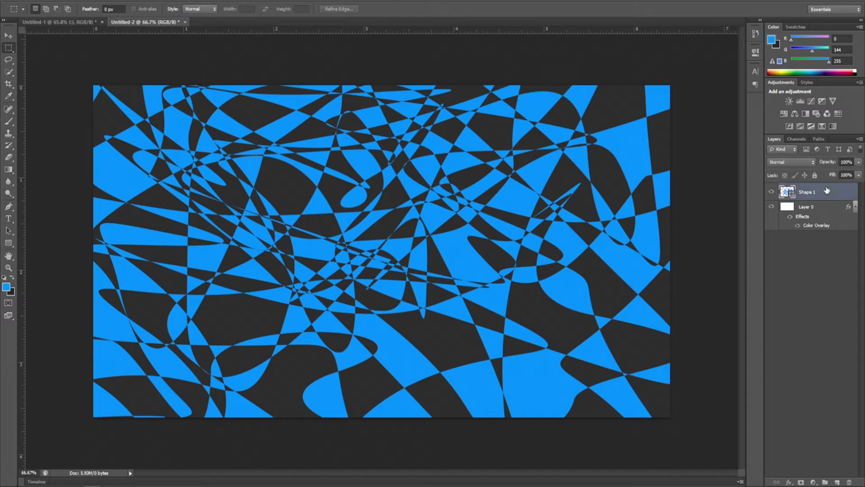
right_click(827, 193)
left_click(755, 204)
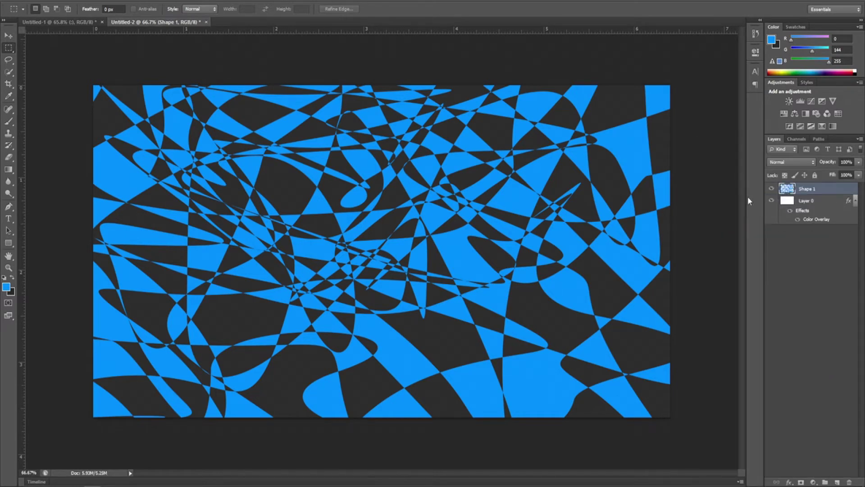
Step: Try warping the Shape 1 layer in Liquify with a broad diagonal push at brush size 3151 and pressure 100
left_click(145, 1)
left_click(172, 39)
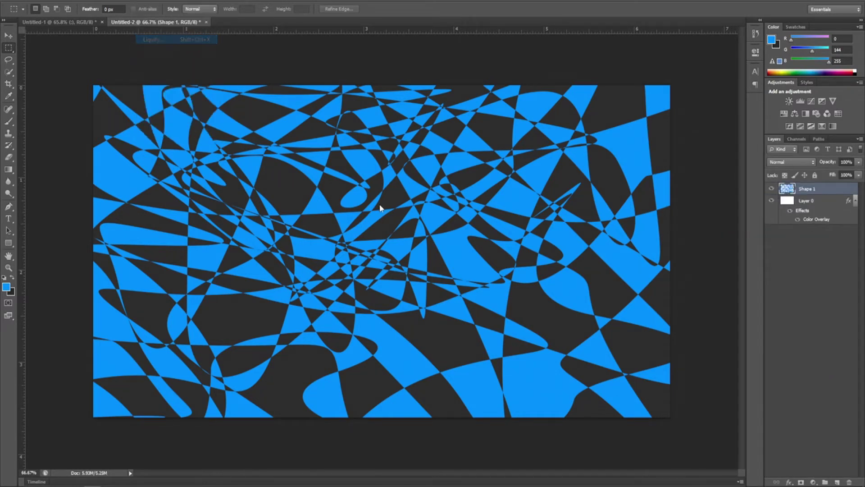
left_click(810, 83)
left_click_drag(810, 84, 782, 88)
mouse_move(392, 173)
left_mouse_down()
mouse_move(342, 216)
mouse_move(280, 149)
mouse_move(173, 67)
mouse_move(135, 270)
mouse_move(396, 203)
mouse_move(406, 253)
mouse_move(396, 273)
mouse_move(346, 235)
left_mouse_up()
left_click(797, 12)
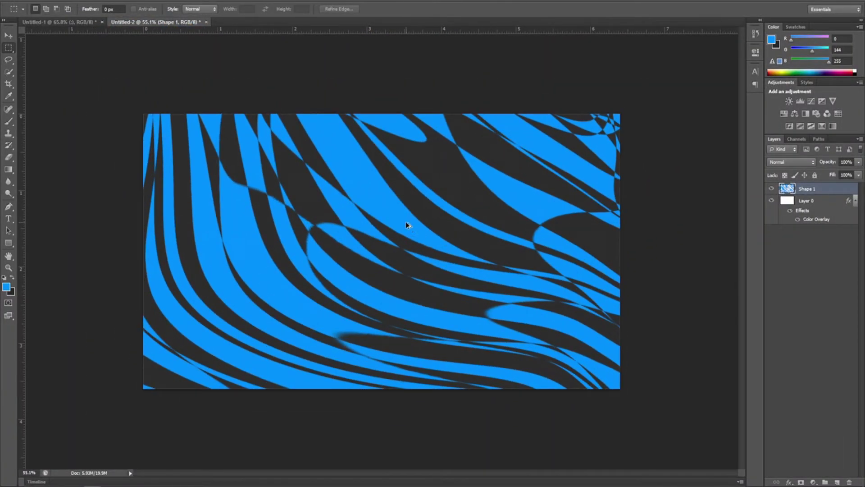
Step: Undo the Liquify warp and distort the Shape 1 layer again in Liquify with broad swirling strokes
key("alt+t")
left_click(167, 39)
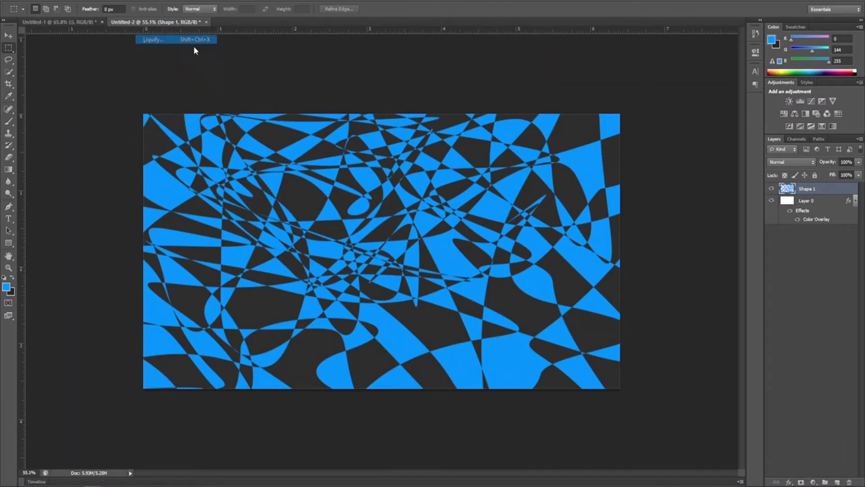
mouse_move(176, 276)
left_mouse_down()
mouse_move(360, 162)
mouse_move(270, 198)
left_mouse_up()
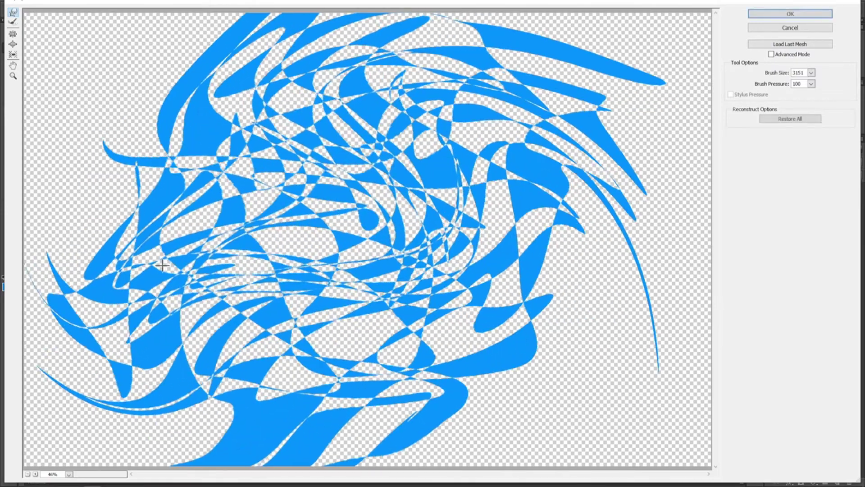
mouse_move(288, 266)
left_mouse_down()
mouse_move(541, 255)
mouse_move(338, 311)
left_mouse_up()
left_click(790, 14)
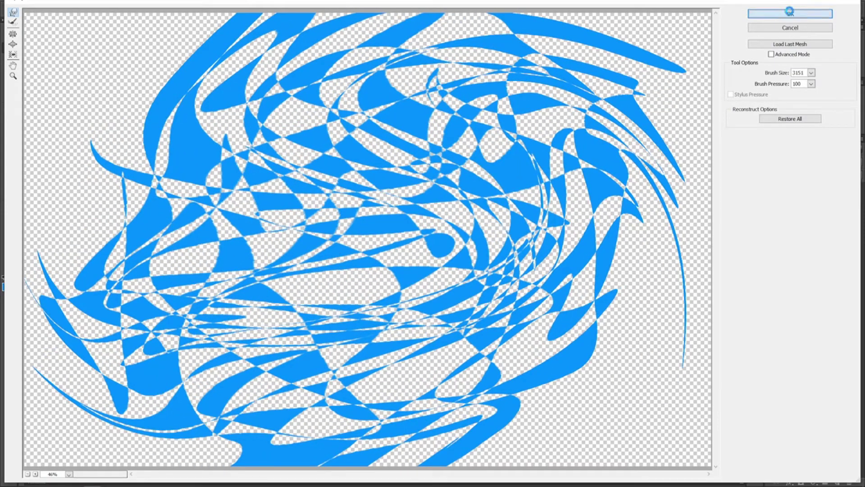
scroll(416, 266, "up", 1)
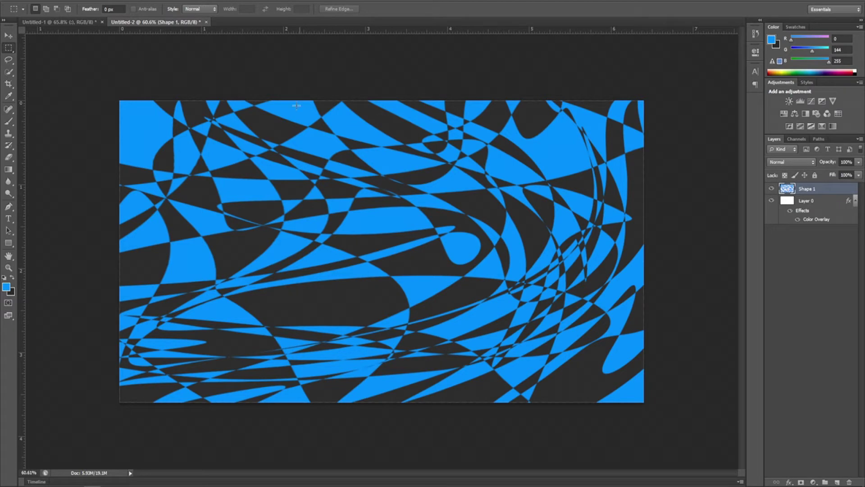
Step: Duplicate the warped Shape 1 layer twice
left_click(772, 189)
left_click(772, 189)
key("ctrl+j")
key("ctrl+j")
Step: Hide the Shape 1 copy 2 layer and turn off the G and B channels in Shape 1 copy's blending options
left_click(821, 202)
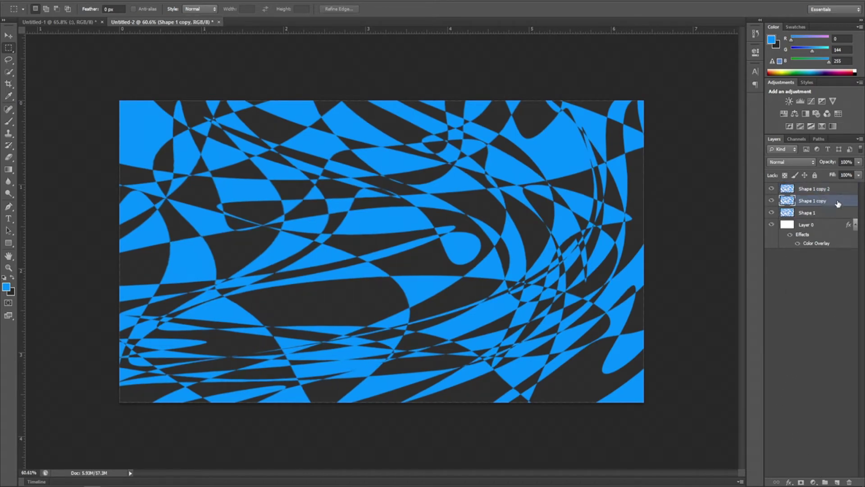
double_click(835, 204)
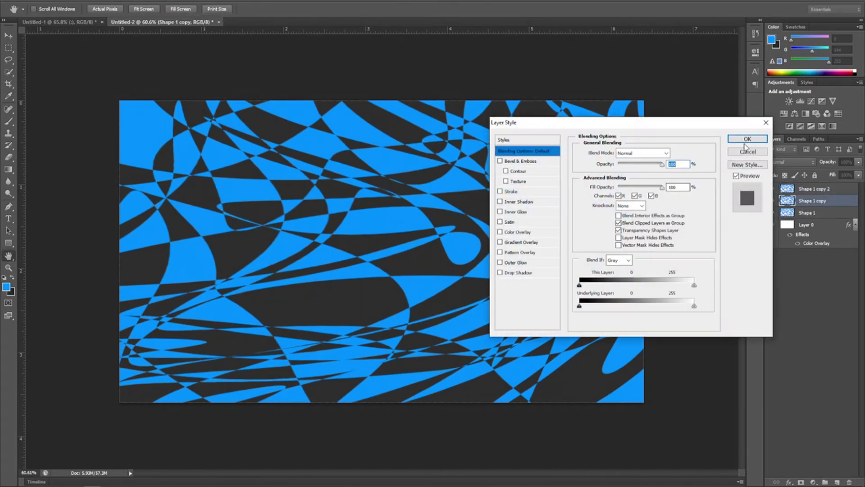
left_click(739, 139)
double_click(834, 199)
left_click(640, 196)
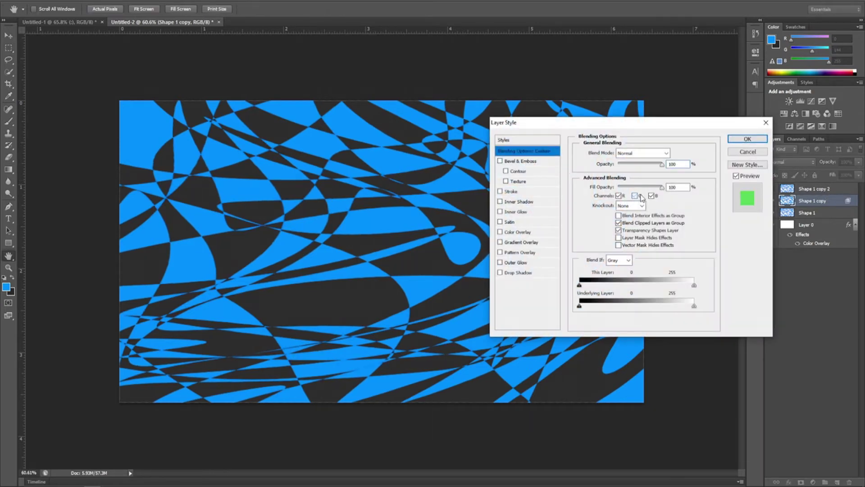
left_click(652, 196)
left_click(740, 140)
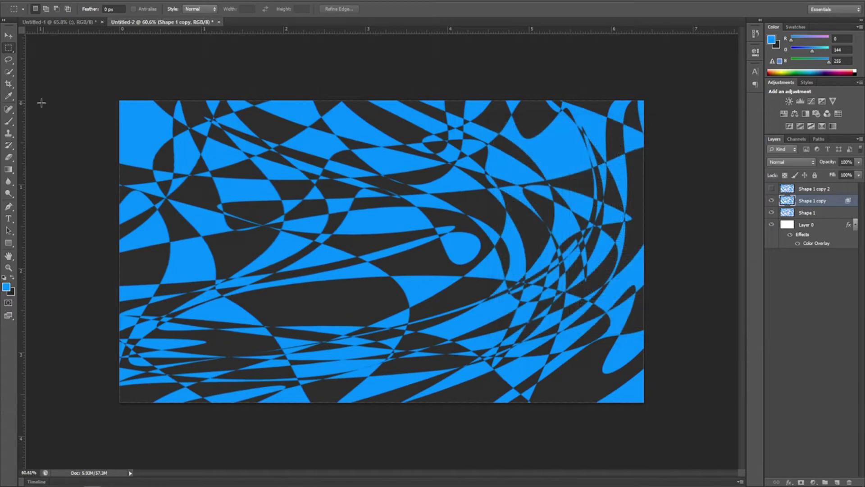
Step: Move the Shape 1 copy layer slightly to the right and restrict its blending to the B channel only
key("v")
left_click_drag(237, 230, 241, 228)
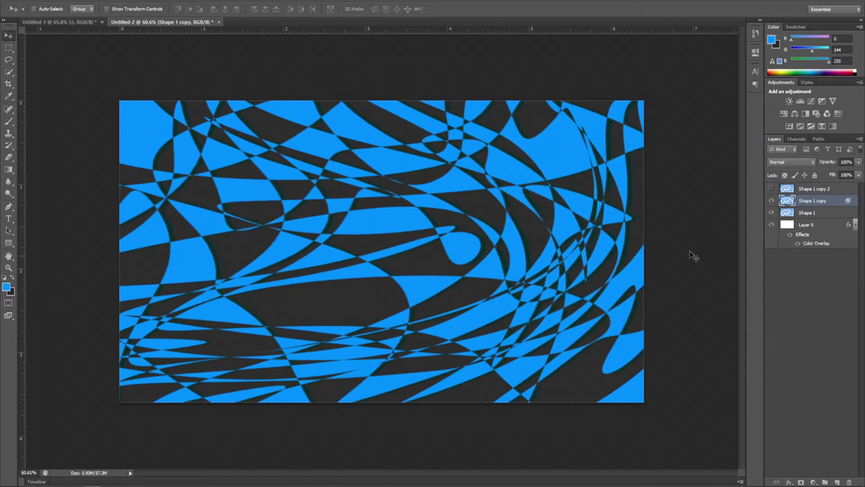
double_click(830, 201)
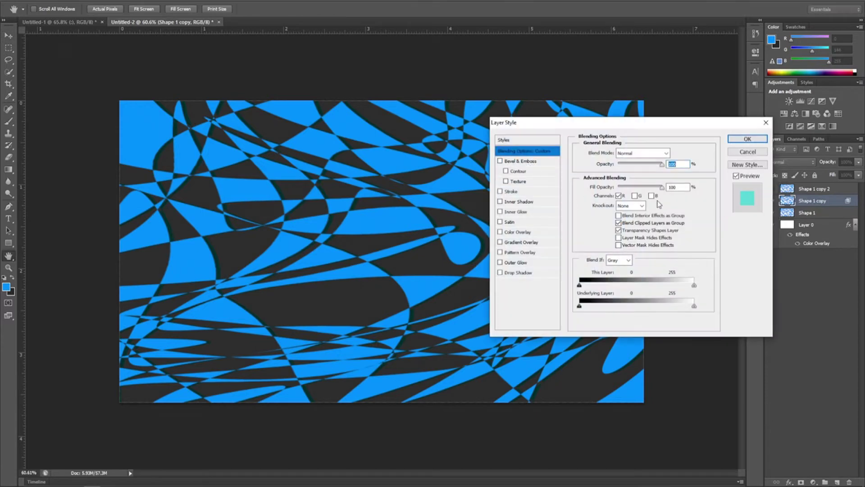
left_click(621, 196)
left_click(637, 196)
left_click(651, 195)
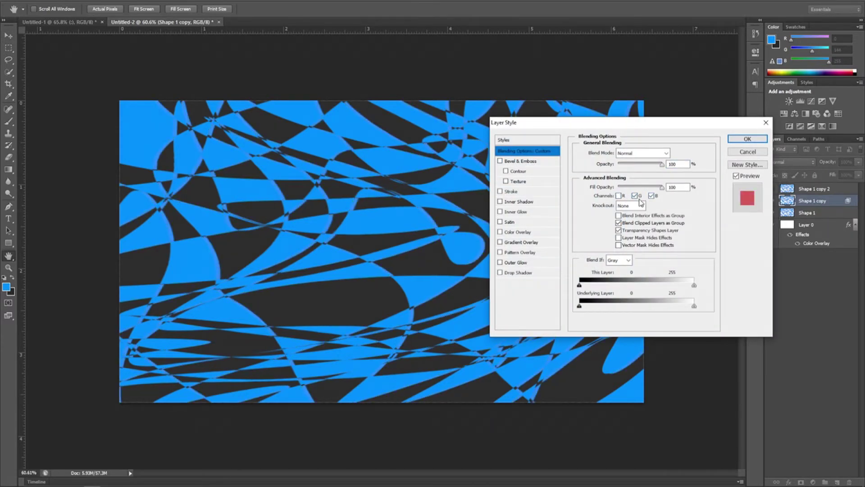
left_click(635, 195)
left_click(748, 139)
scroll(464, 314, "down", 1)
scroll(464, 314, "up", 1)
scroll(464, 314, "down", 4)
scroll(464, 314, "up", 7)
scroll(464, 314, "down", 3)
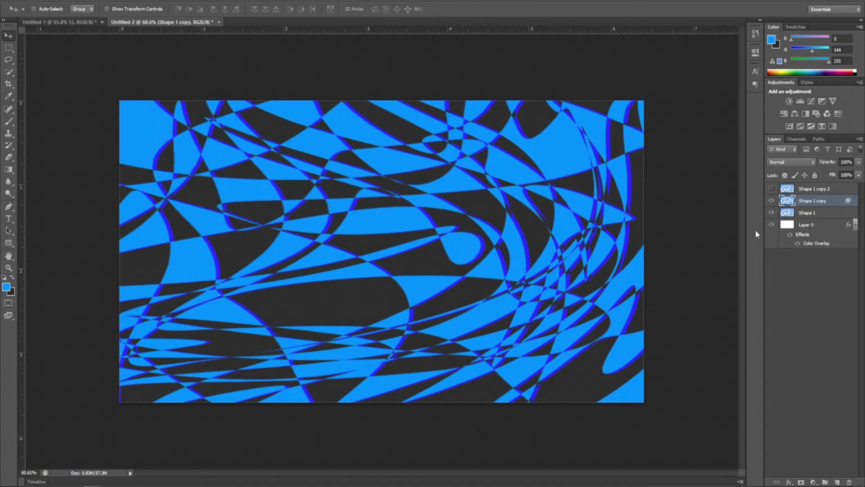
Step: Show the Shape 1 copy 2 layer and shift it slightly to the left
left_click(807, 188)
left_click(772, 189)
left_click_drag(295, 218, 304, 218)
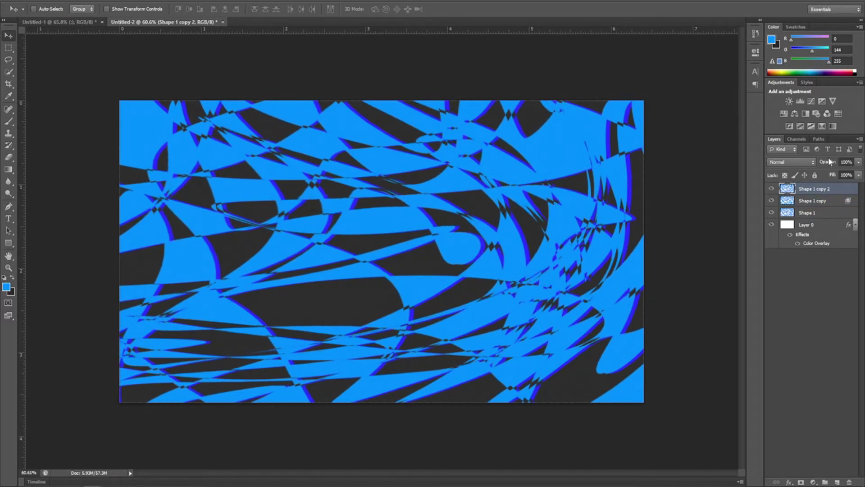
Step: In Shape 1 copy 2's blending options, exclude only the B channel, lower the opacity to about 32% and set This Layer's black value to 65
double_click(836, 188)
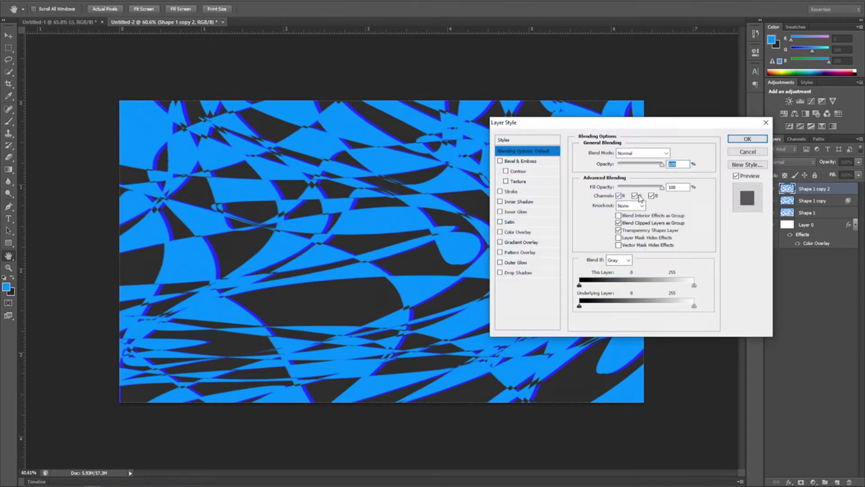
left_click(641, 197)
left_click(635, 196)
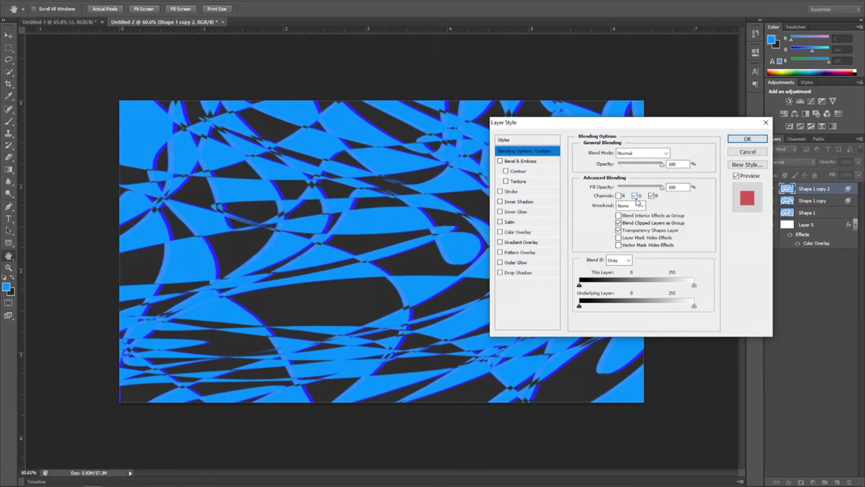
left_click(652, 197)
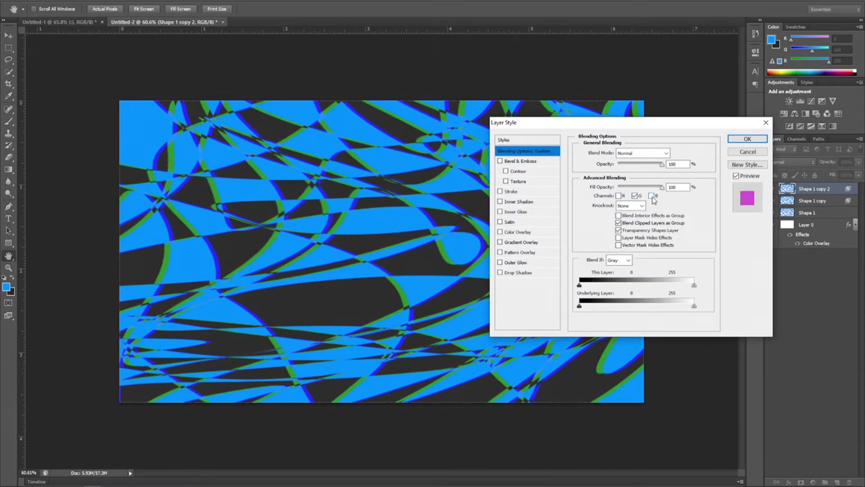
left_click(636, 196)
left_click(621, 196)
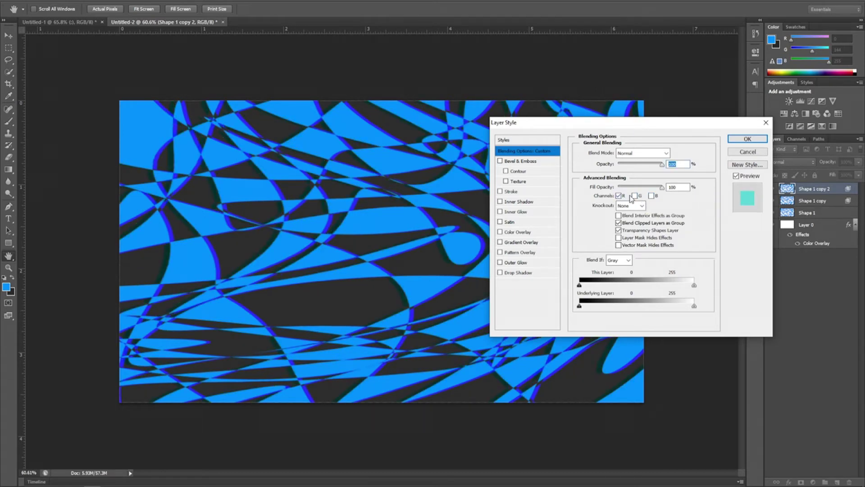
left_click(636, 196)
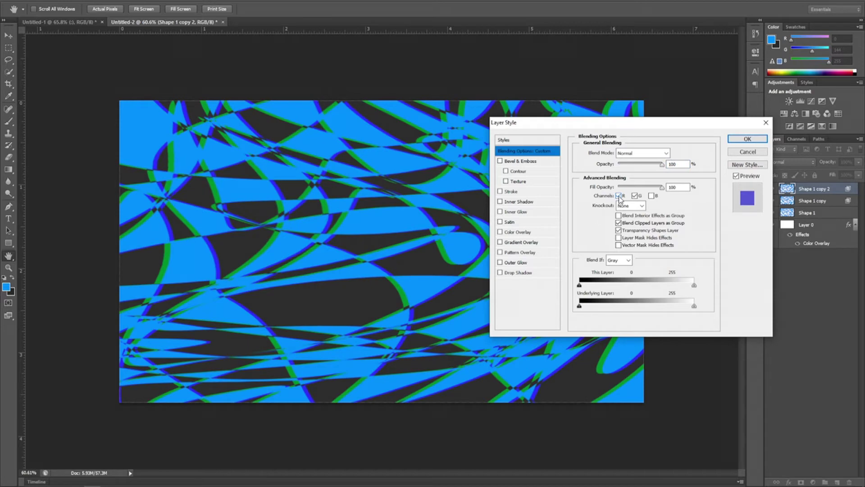
left_click_drag(663, 165, 632, 164)
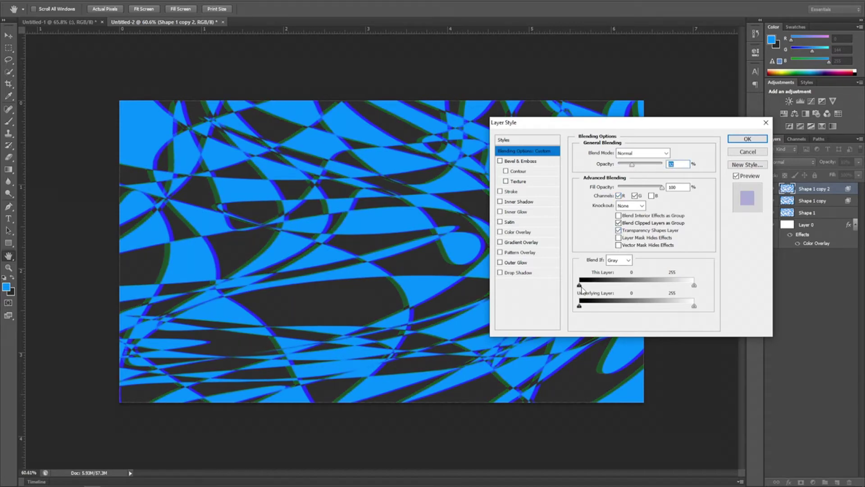
left_click_drag(581, 286, 608, 287)
Step: Try the Stroke, Texture and Bevel & Emboss effects on the Shape 1 copy 2 layer
left_click(504, 194)
left_click(500, 192)
left_click(507, 182)
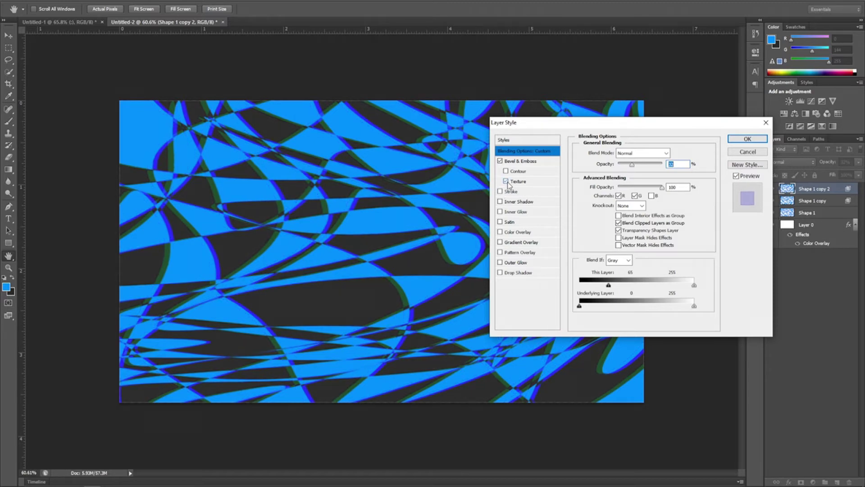
left_click(500, 162)
left_click(501, 161)
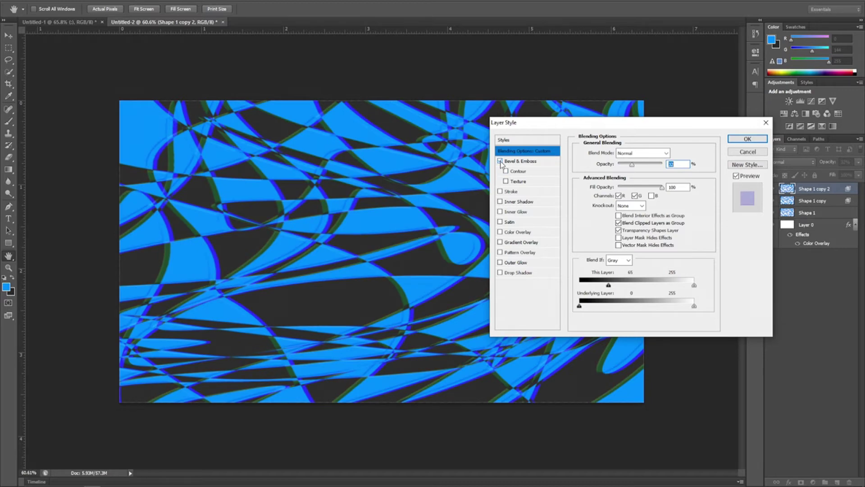
Step: Try out a range of preset layer styles on the Shape 1 copy 2 layer
left_click(509, 140)
left_click(610, 178)
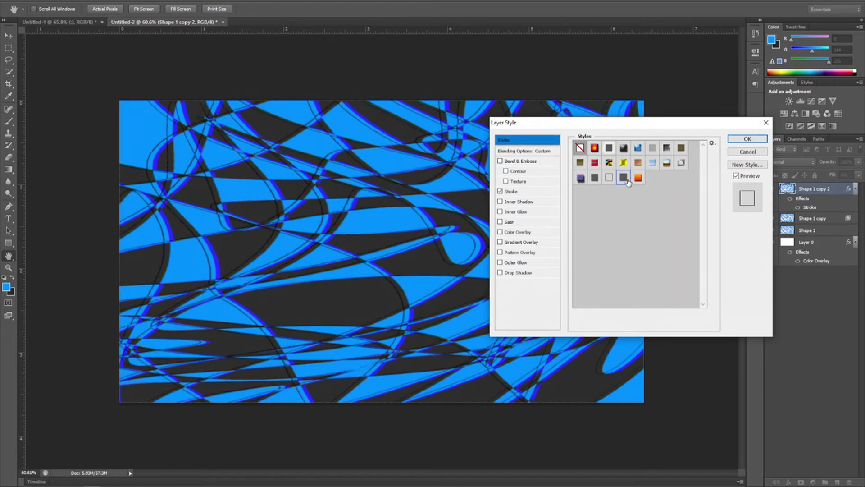
left_click(623, 163)
left_click(638, 178)
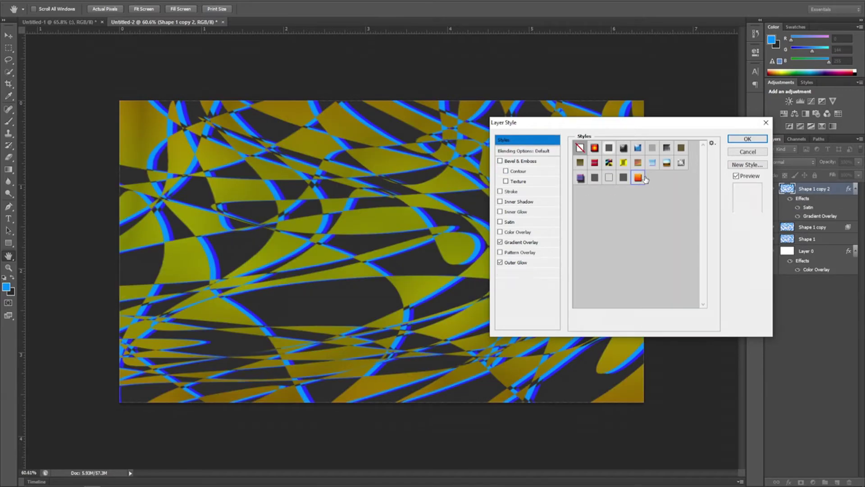
left_click(638, 162)
left_click(679, 165)
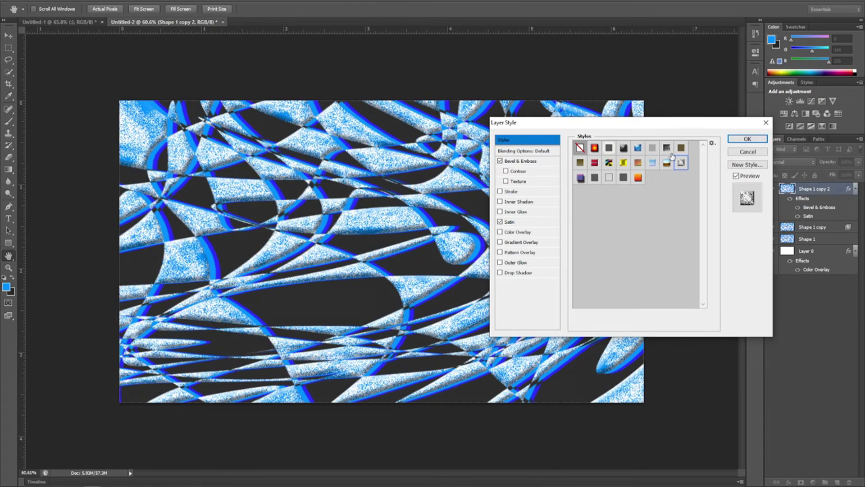
left_click(668, 148)
left_click(683, 149)
left_click(640, 149)
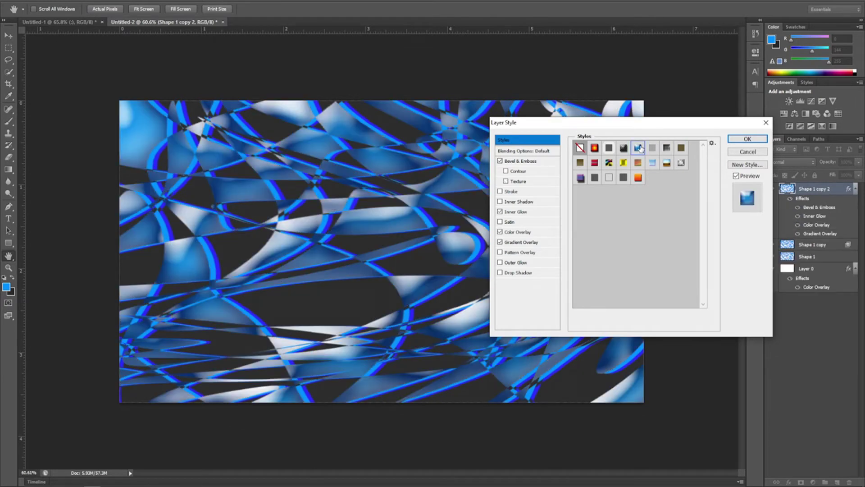
left_click(624, 163)
left_click(609, 163)
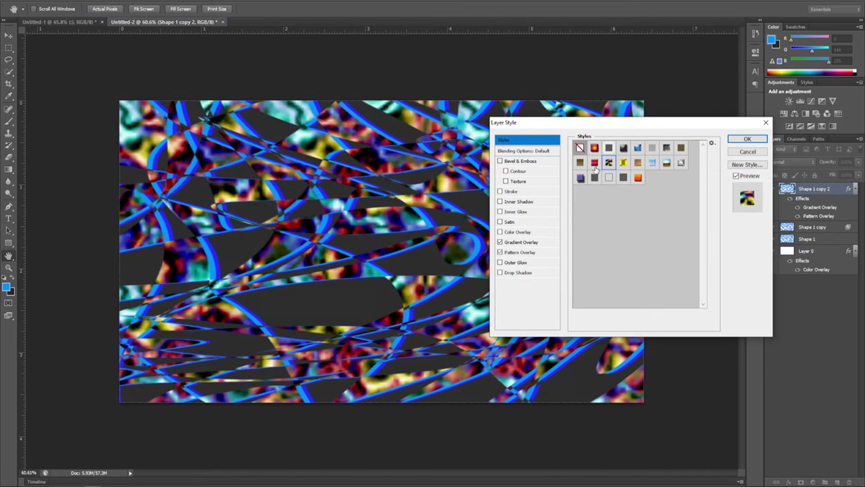
left_click(593, 167)
left_click(581, 177)
left_click(595, 178)
left_click(622, 179)
Step: Apply the outline-only Stroke preset style to Shape 1 copy 2 and merge the three Shape 1 layers into one
left_click(610, 178)
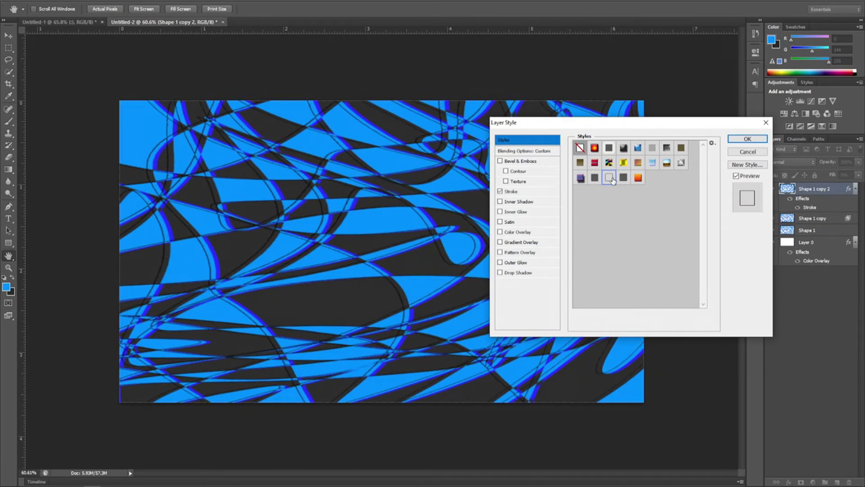
left_click(746, 139)
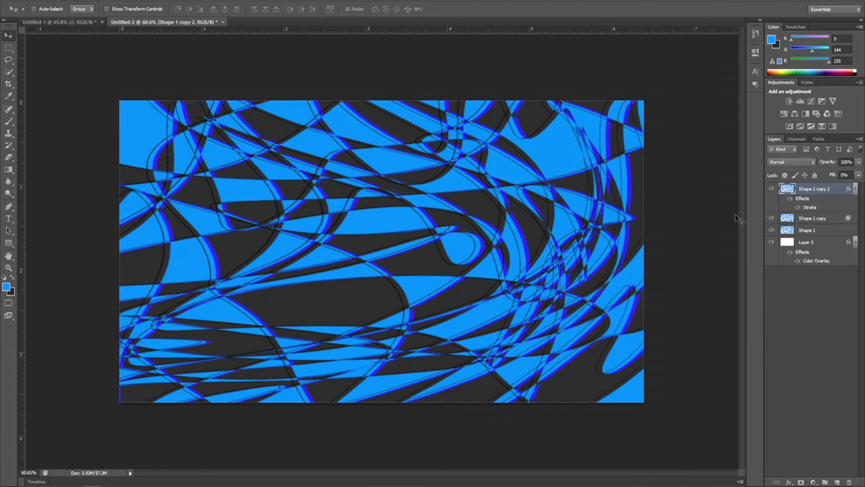
key("ctrl+e")
key("ctrl+e")
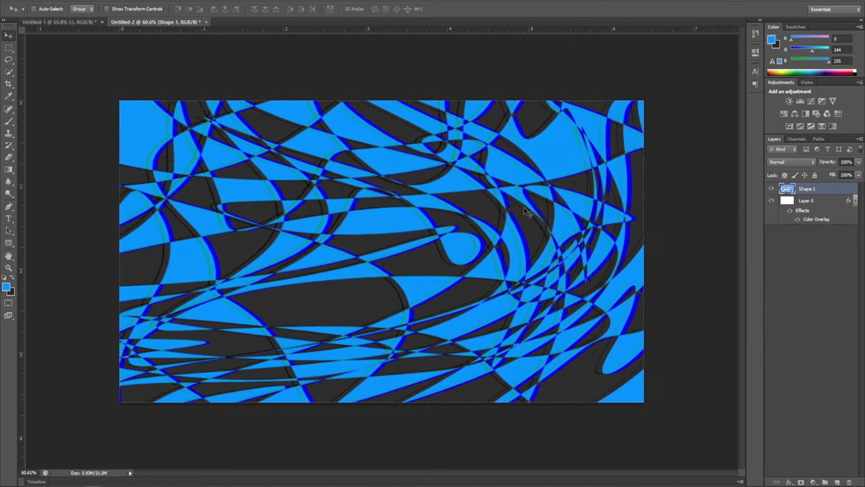
Step: Apply a Radial Blur that streaks outward from the canvas centre to the merged Shape 1 layer
scroll(579, 218, "down", 5)
scroll(459, 216, "up", 7)
scroll(312, 233, "up", 7)
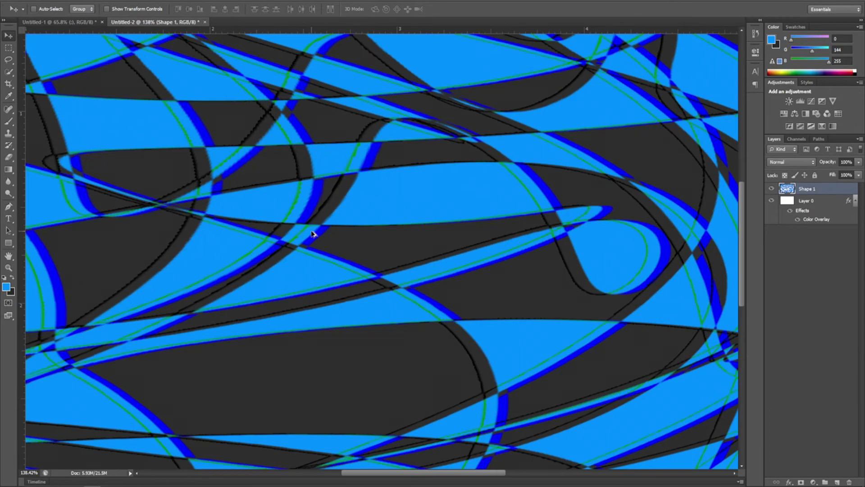
scroll(312, 233, "up", 2)
scroll(321, 184, "down", 5)
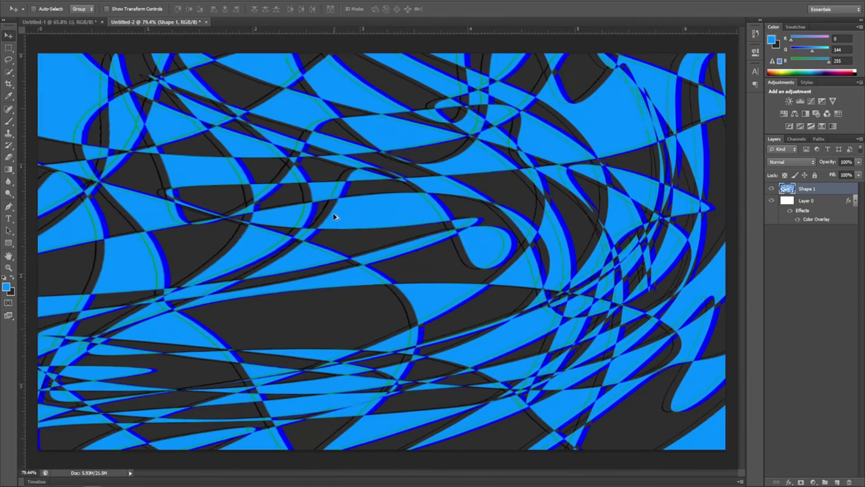
left_click(142, 0)
left_click(143, 0)
left_click(142, 0)
mouse_move(161, 0)
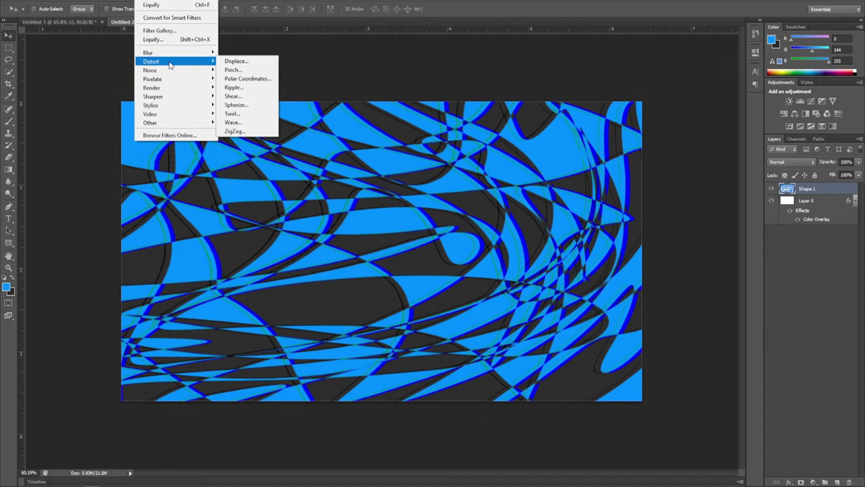
mouse_move(172, 54)
left_click(243, 127)
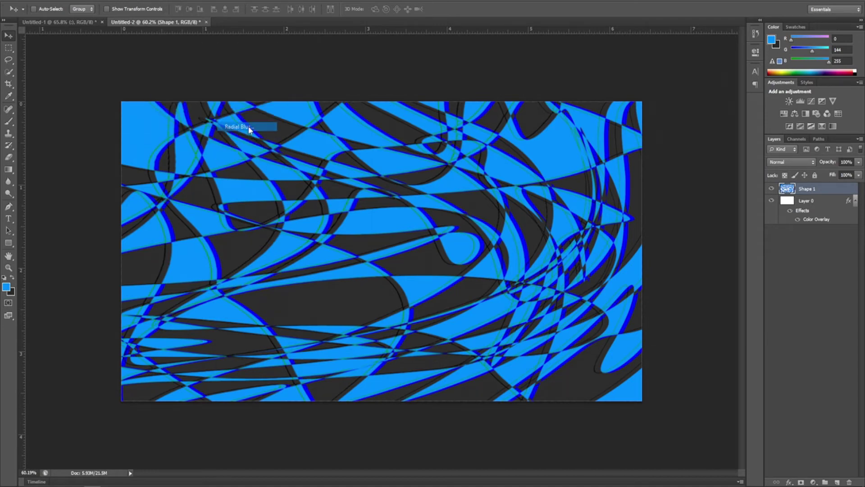
left_click(382, 173)
left_click(381, 182)
left_click_drag(384, 146, 389, 146)
left_click(383, 219)
key("Return")
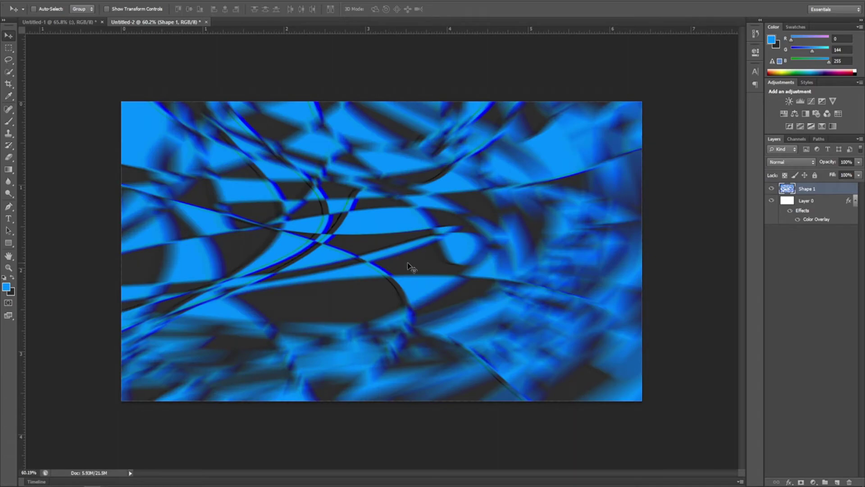
Step: Warp the blurred Shape 1 layer into large curved swirls with the Liquify filter
left_click(120, 1)
mouse_move(144, 1)
left_click(154, 40)
mouse_move(454, 187)
left_mouse_down()
mouse_move(514, 212)
mouse_move(306, 226)
mouse_move(318, 307)
mouse_move(342, 280)
mouse_move(433, 225)
mouse_move(401, 244)
left_mouse_up()
left_click(779, 14)
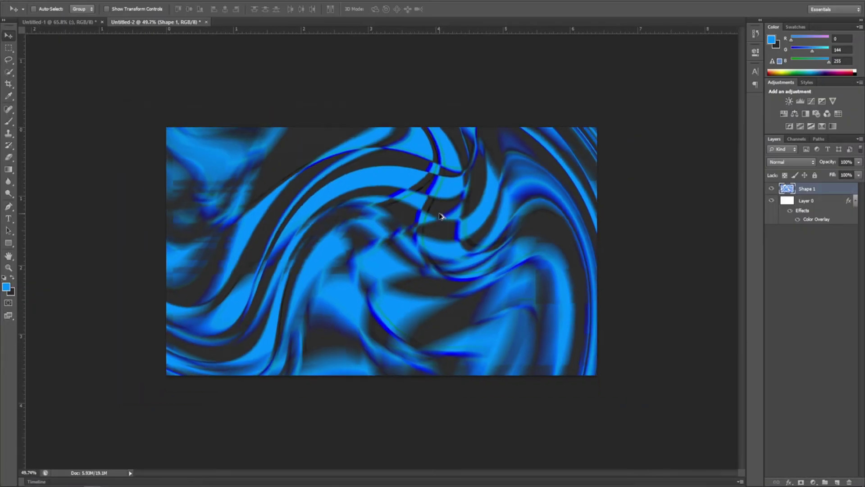
Step: Soften the swirled Shape 1 layer with a Gaussian Blur, using a smaller radius than the preset one
scroll(441, 216, "up", 2)
left_click(144, 0)
mouse_move(166, 61)
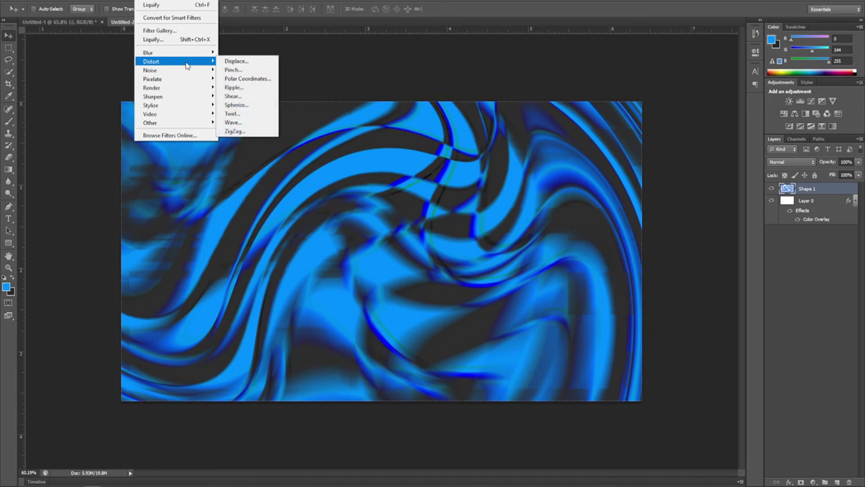
left_click(239, 112)
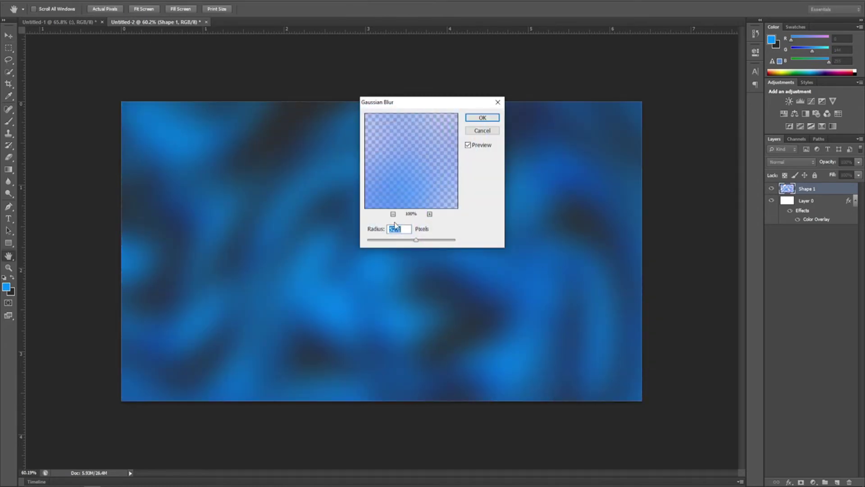
left_click_drag(419, 246, 411, 245)
left_click(483, 118)
key("v")
scroll(487, 170, "down", 2)
scroll(448, 259, "up", 1)
left_click(142, 1)
left_click(70, 207)
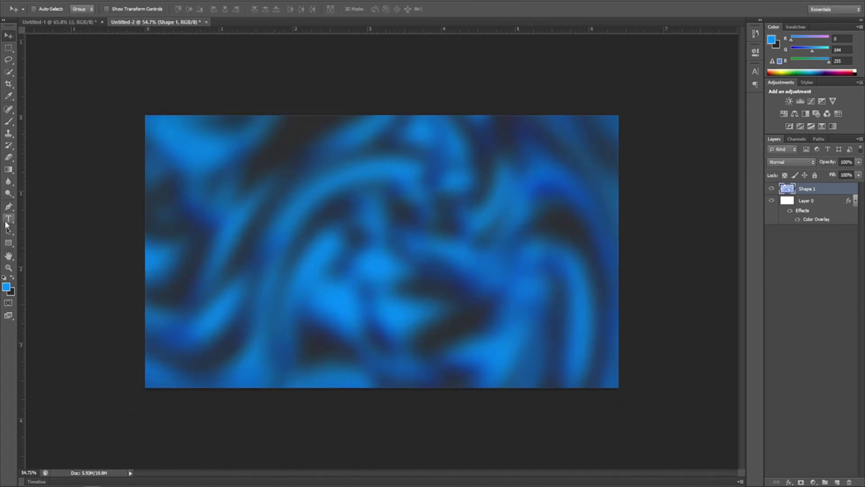
Step: Draw a large blue five-sided polygon in the upper-left area of the canvas with the Polygon Tool
left_click(9, 244)
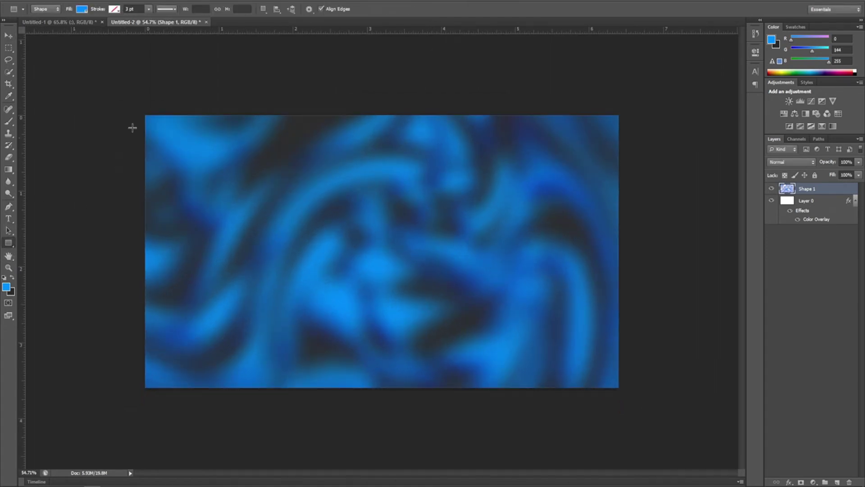
left_click(80, 10)
left_click(82, 11)
right_click(9, 244)
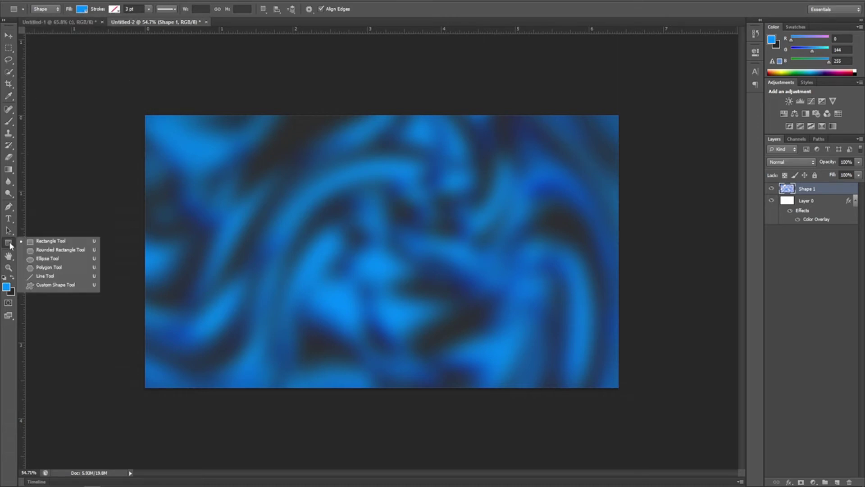
left_click(50, 267)
left_click_drag(205, 175, 278, 224)
Step: Duplicate the polygon to the canvas's bottom edge and upper-right corner, and merge the three polygon layers
left_click(9, 36)
left_click_drag(192, 189, 579, 125)
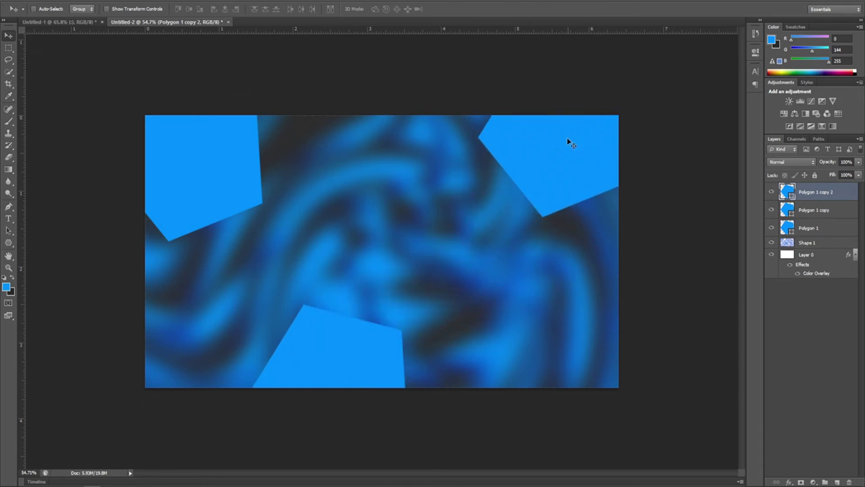
left_click(8, 48)
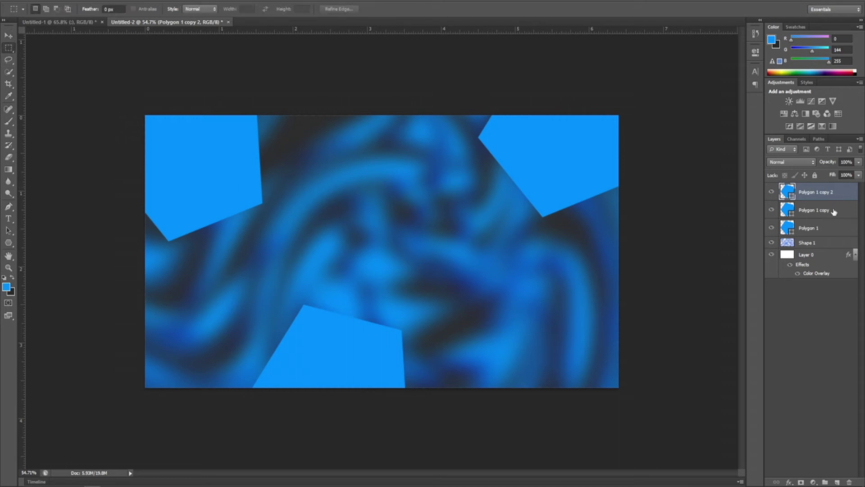
left_click(834, 234, "shift")
key("ctrl+e")
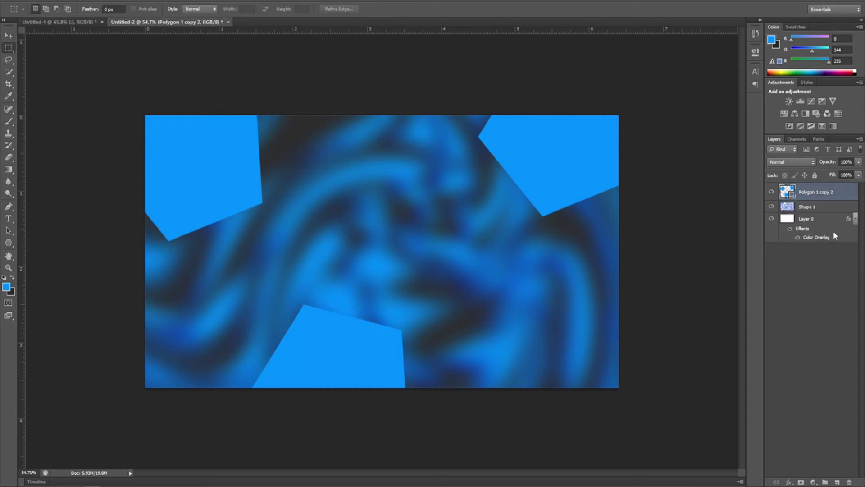
Step: Add a Drop Shadow to the merged polygon layer and offset it down to the right, 83 px at 152°
double_click(841, 191)
left_click(500, 273)
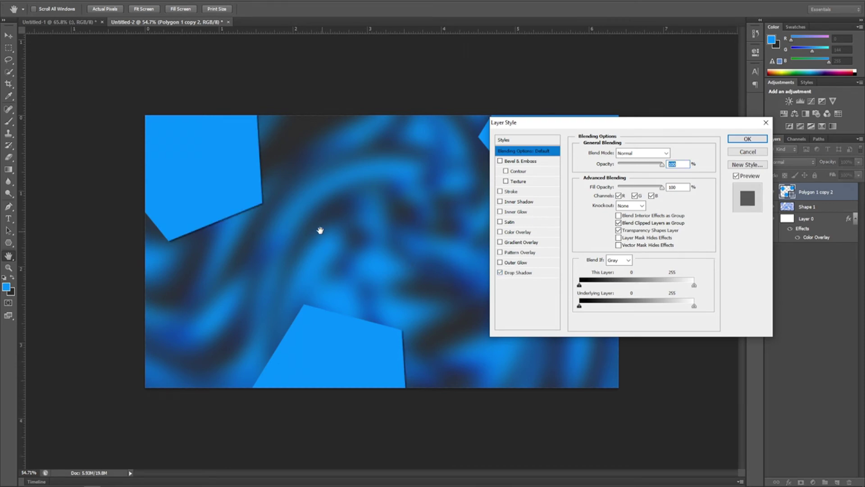
left_click(500, 272)
left_click(516, 274)
left_click(500, 273)
left_click(499, 272)
left_click_drag(255, 214, 273, 224)
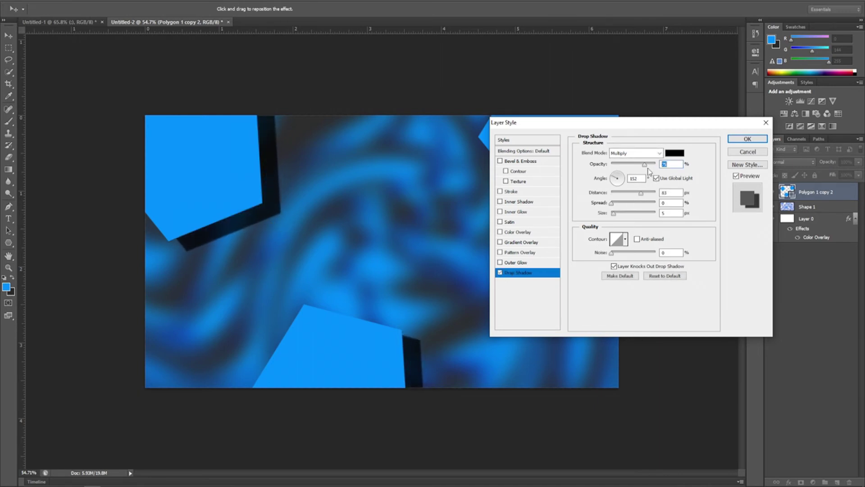
Step: Set the polygon shadow to Normal blending at 100% opacity, with 20 px distance, 5% spread and 43 px size
left_click_drag(649, 168, 656, 165)
left_click(632, 153)
left_click(629, 163)
left_click_drag(641, 193, 622, 215)
left_click_drag(617, 203, 618, 203)
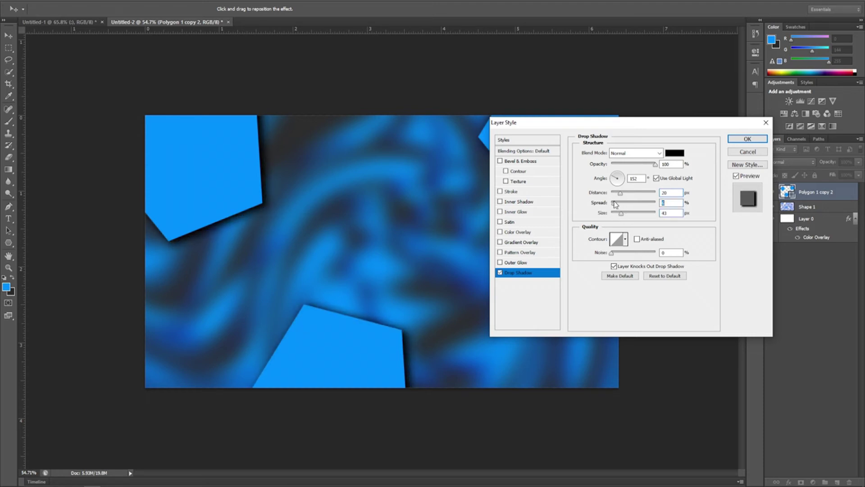
Step: Offset the polygon shadow to 38 px at 144°, lower its opacity to about half, and apply the layer style
left_click_drag(380, 249, 375, 248)
left_click(638, 165)
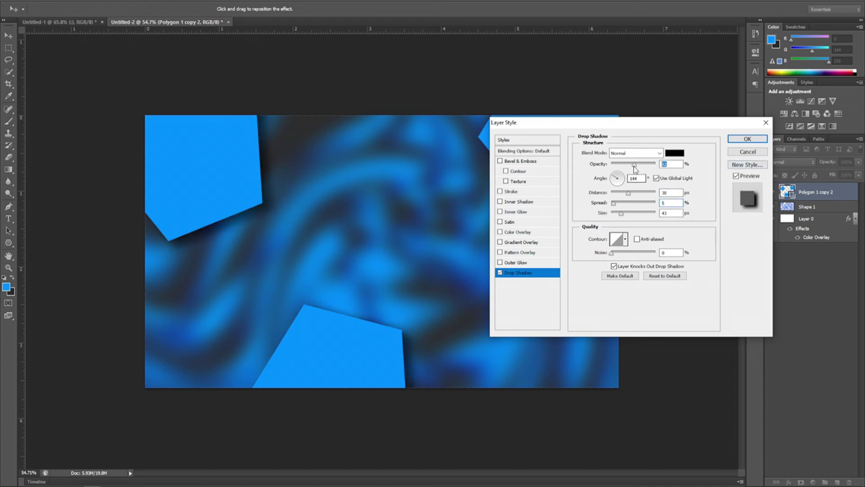
left_click(748, 139)
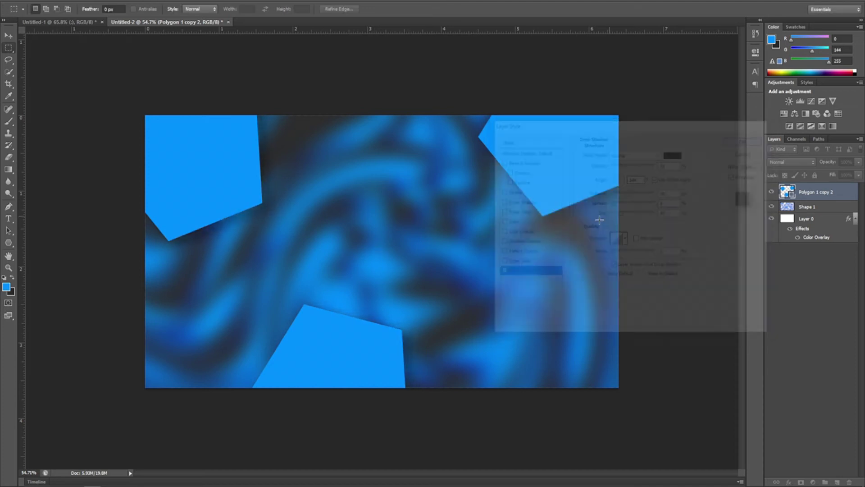
scroll(456, 266, "down", 7)
scroll(455, 265, "up", 6)
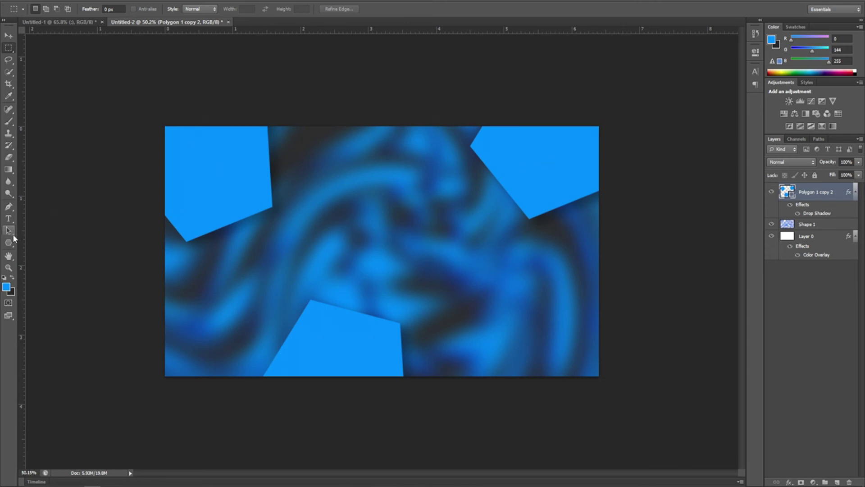
Step: Try to start a text along the upper-left polygon with the Type tool, committing it empty
left_click(9, 219)
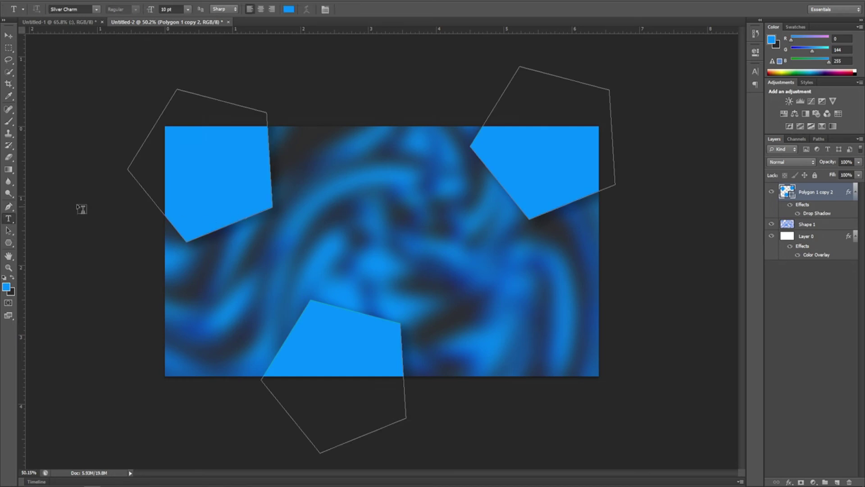
left_click(197, 236)
key("ctrl+a")
key("BackSpace")
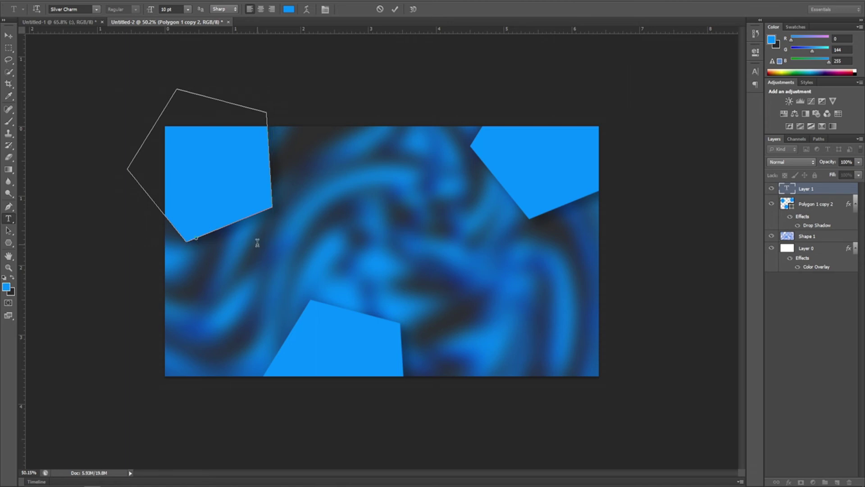
left_click(395, 9)
key("ctrl+0")
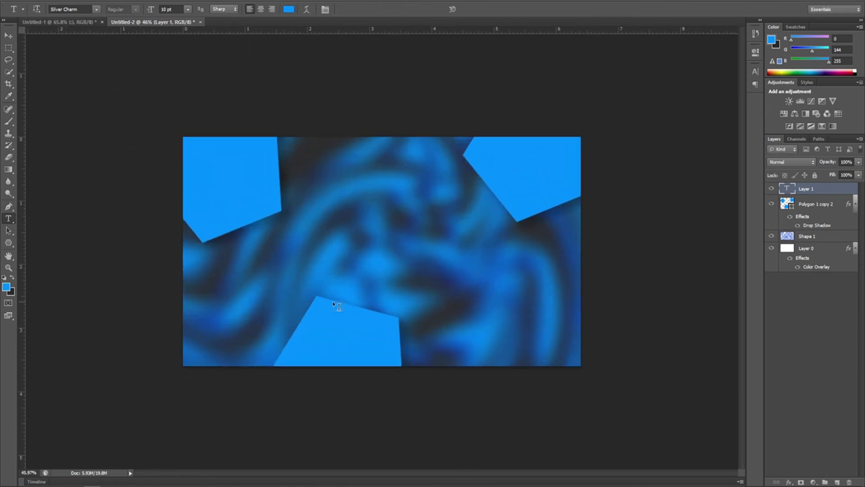
Step: Add the blue text "watermar" in 10 pt Silver Charm and move it to the canvas's lower-right corner
scroll(338, 306, "up", 2)
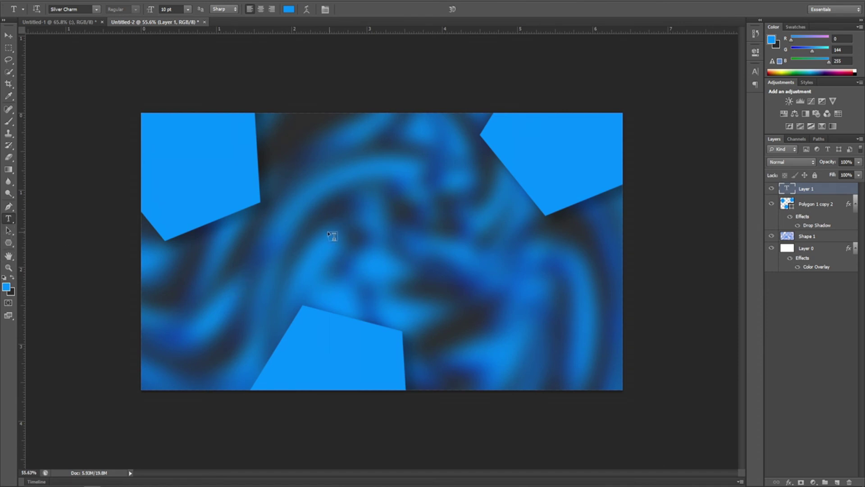
left_click(322, 244)
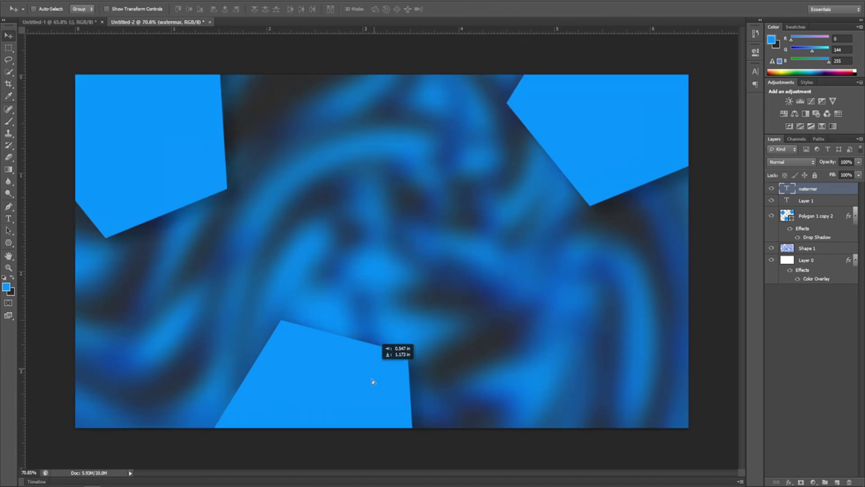
left_click_drag(372, 380, 714, 420)
scroll(683, 428, "up", 6)
scroll(694, 437, "down", 3)
scroll(711, 443, "down", 3)
scroll(717, 420, "down", 5)
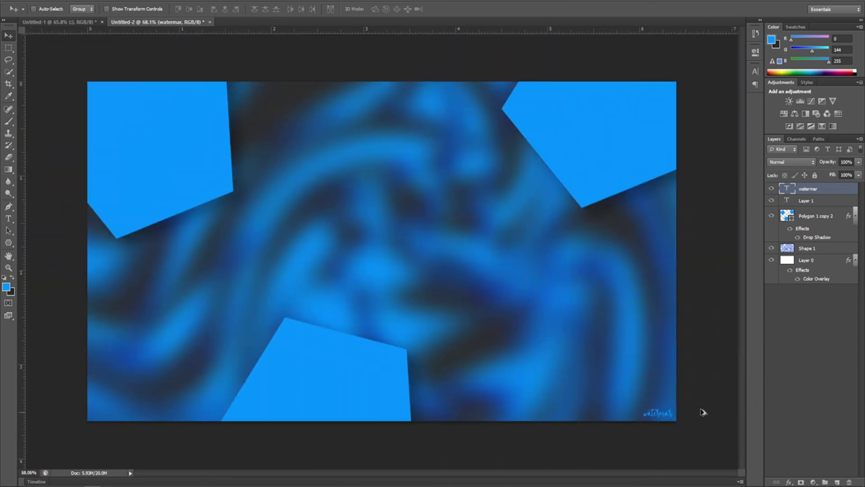